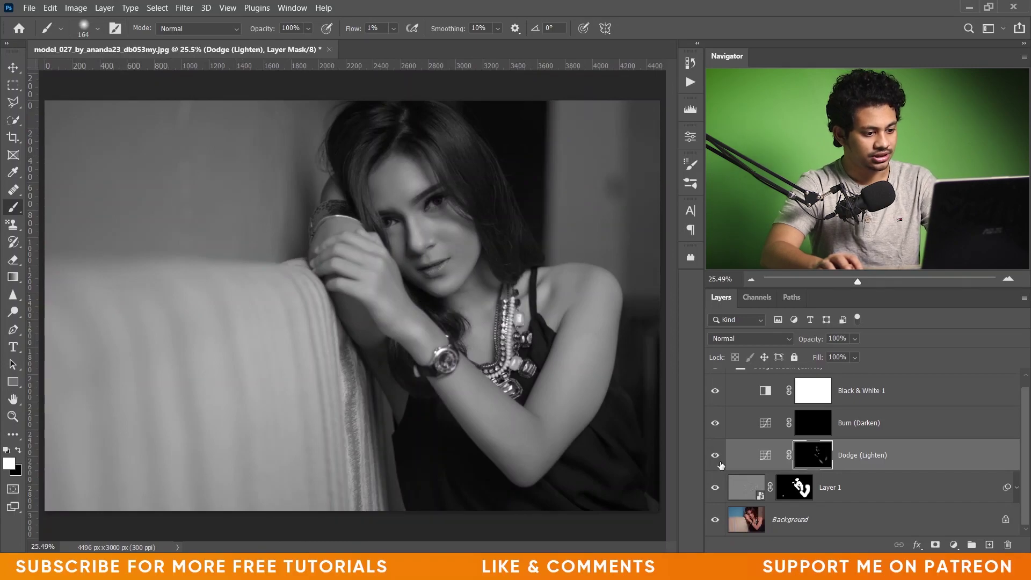
{"action": "left_click", "coordinate": [718, 457]}
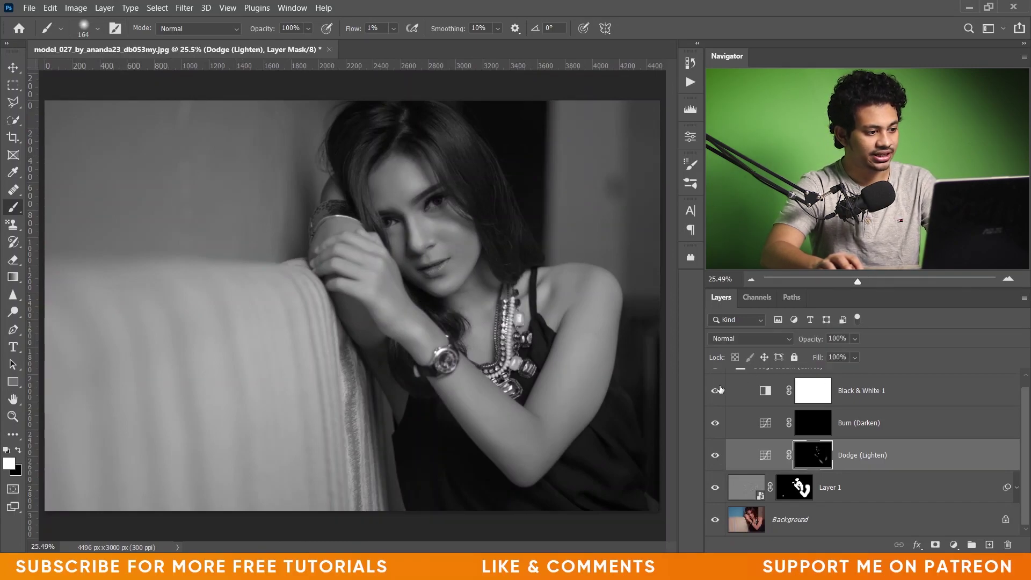
Step: Hide the Black & White 1 adjustment layer and compare the colour portrait with the Dodge & Burn (Curves) group off and on
{"action": "left_click", "coordinate": [715, 390]}
{"action": "key", "text": "ctrl+plus"}
{"action": "left_click_drag", "start_coordinate": [498, 191], "coordinate": [384, 217]}
{"action": "scroll", "coordinate": [725, 406], "scroll_direction": "up", "scroll_amount": 1}
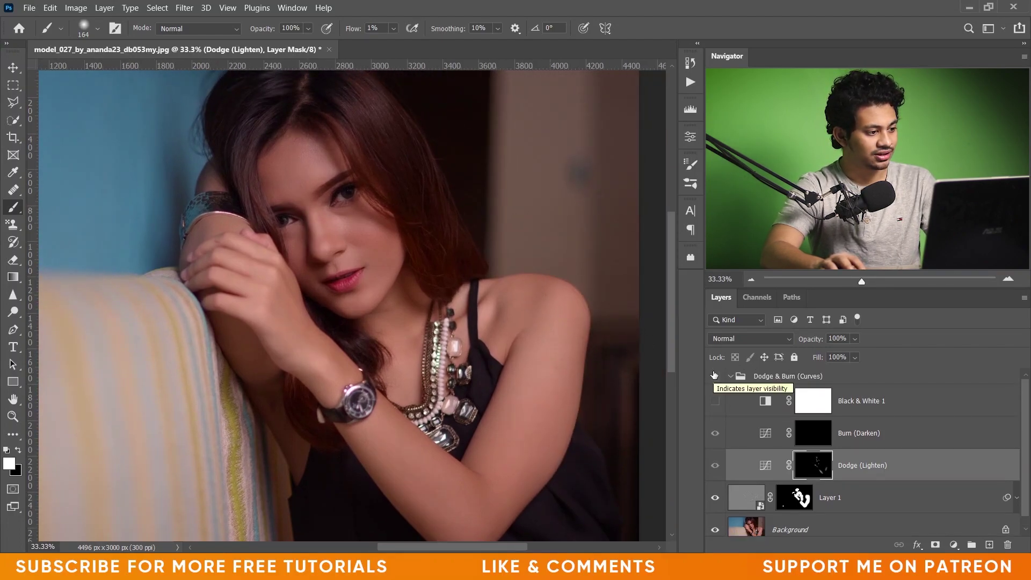
{"action": "left_click", "coordinate": [714, 376]}
{"action": "left_click", "coordinate": [714, 376]}
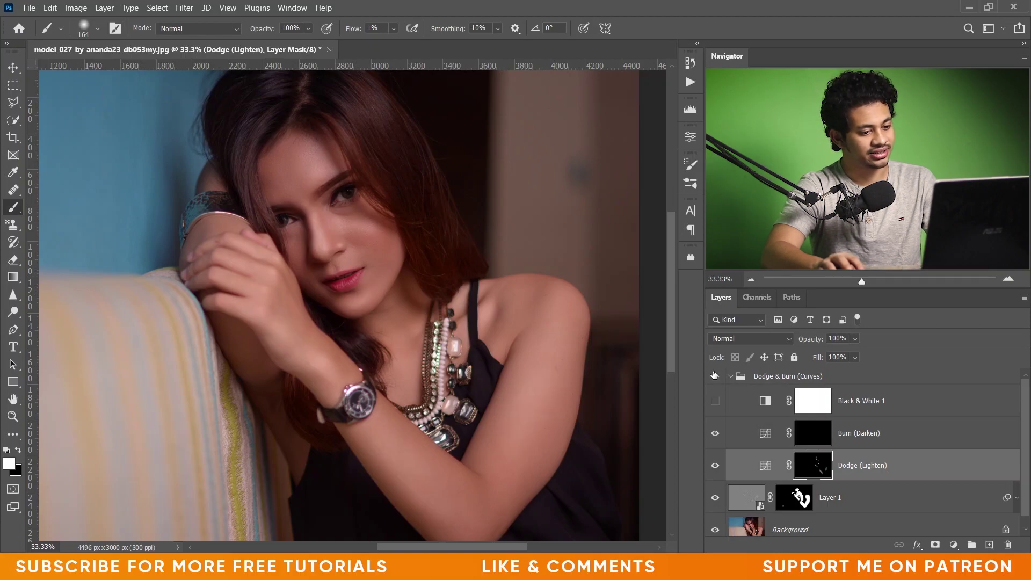
Step: Lower the Dodge (Lighten) layer's opacity to 64% and compare the portrait with that layer off and on
{"action": "left_click", "coordinate": [855, 339]}
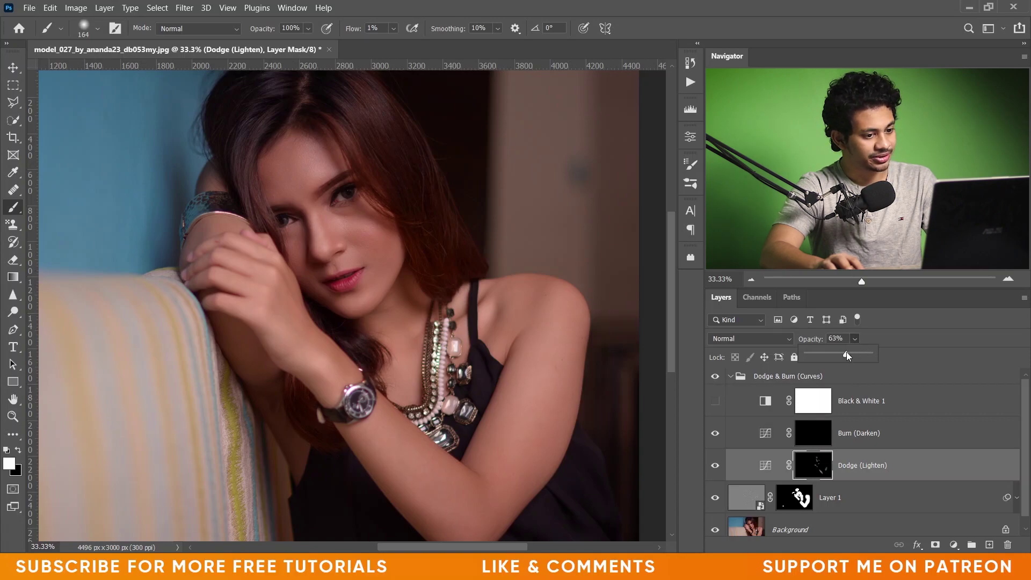
{"action": "left_click", "coordinate": [765, 465]}
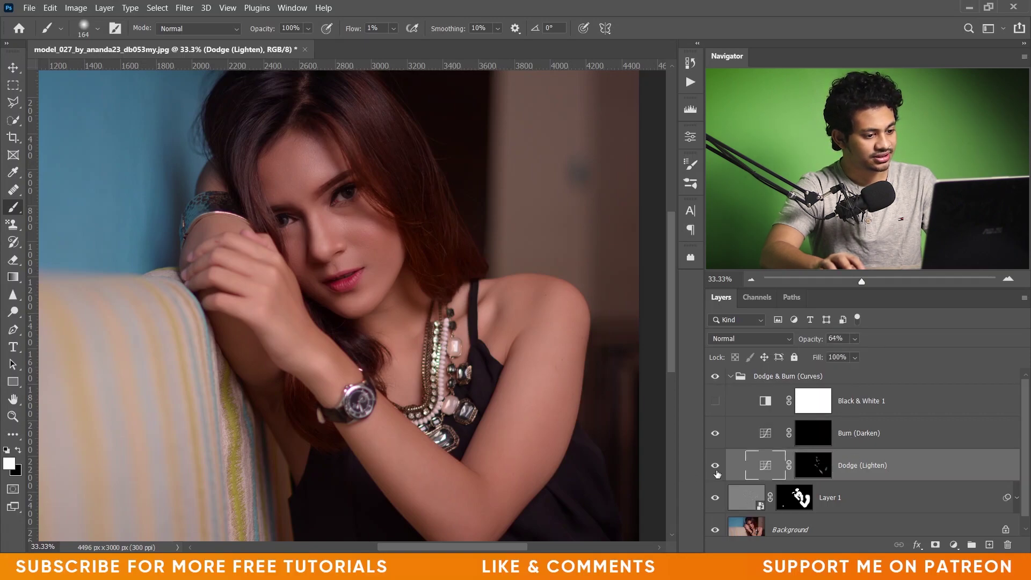
{"action": "left_click", "coordinate": [719, 472]}
{"action": "left_click", "coordinate": [719, 471]}
{"action": "left_click", "coordinate": [720, 471]}
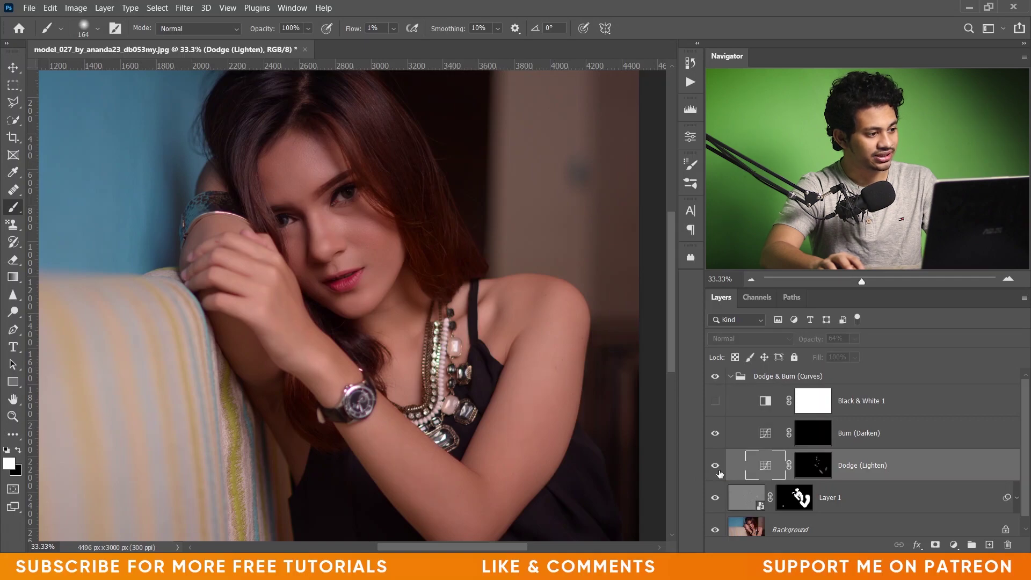
Step: With brush flow at 3% and size 35, paint white on the Dodge (Lighten) mask over both eyes to brighten them
{"action": "scroll", "coordinate": [340, 144], "scroll_direction": "up", "scroll_amount": 1}
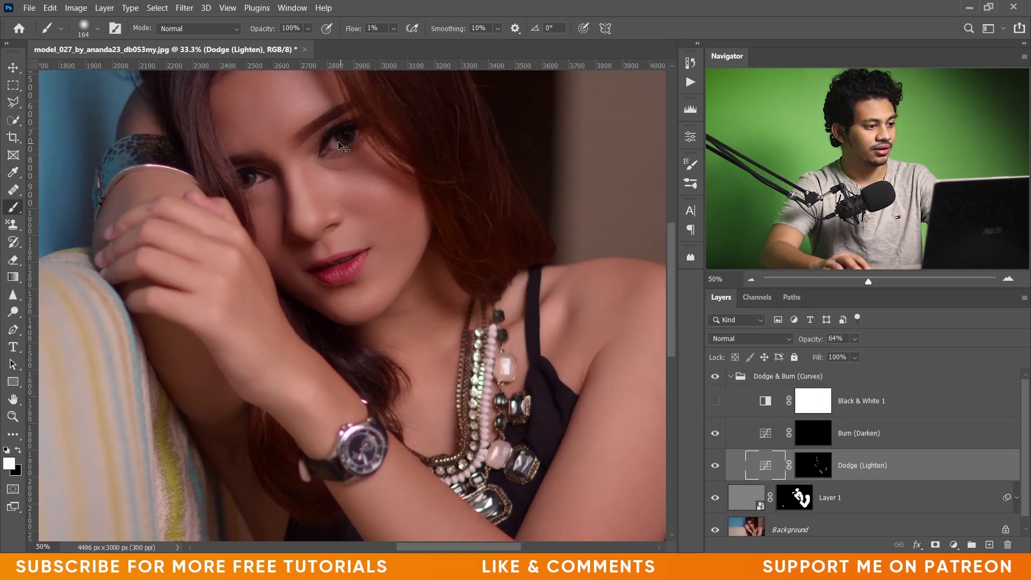
{"action": "scroll", "coordinate": [340, 145], "scroll_direction": "up", "scroll_amount": 2}
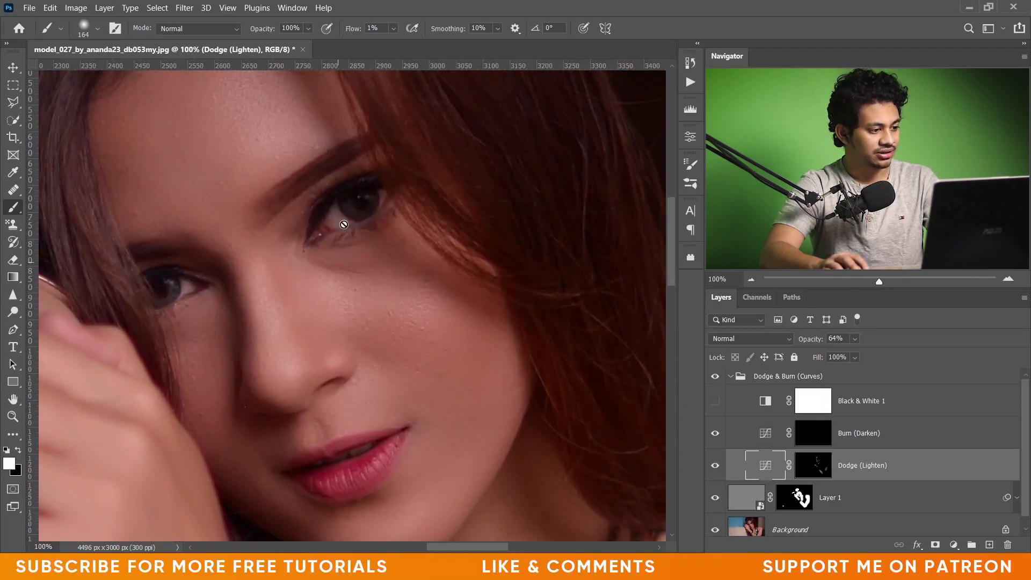
{"action": "scroll", "coordinate": [333, 237], "scroll_direction": "up", "scroll_amount": 1}
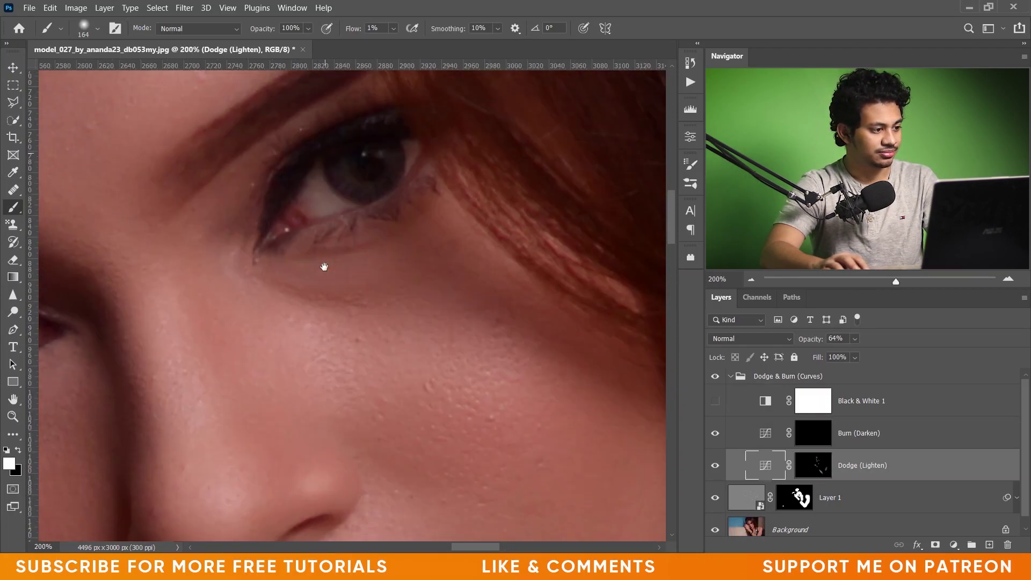
{"action": "left_click_drag", "start_coordinate": [324, 266], "coordinate": [324, 313]}
{"action": "left_click", "coordinate": [373, 28]}
{"action": "type", "text": "3"}
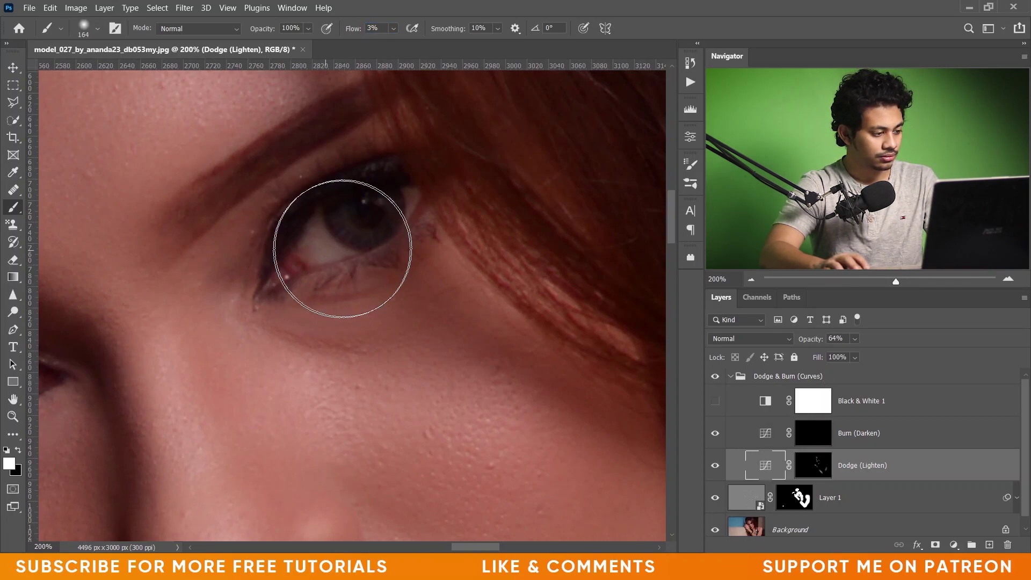
{"action": "mouse_move", "coordinate": [346, 244]}
{"action": "left_mouse_down"}
{"action": "mouse_move", "coordinate": [258, 246]}
{"action": "mouse_move", "coordinate": [321, 236]}
{"action": "mouse_move", "coordinate": [302, 261]}
{"action": "mouse_move", "coordinate": [330, 252]}
{"action": "mouse_move", "coordinate": [322, 229]}
{"action": "mouse_move", "coordinate": [325, 246]}
{"action": "mouse_move", "coordinate": [333, 224]}
{"action": "mouse_move", "coordinate": [322, 250]}
{"action": "mouse_move", "coordinate": [313, 244]}
{"action": "mouse_move", "coordinate": [286, 269]}
{"action": "mouse_move", "coordinate": [390, 225]}
{"action": "mouse_move", "coordinate": [409, 201]}
{"action": "mouse_move", "coordinate": [335, 233]}
{"action": "left_mouse_up"}
{"action": "left_click_drag", "start_coordinate": [220, 303], "coordinate": [464, 237]}
{"action": "mouse_move", "coordinate": [245, 337]}
{"action": "left_mouse_down"}
{"action": "mouse_move", "coordinate": [260, 318]}
{"action": "mouse_move", "coordinate": [219, 340]}
{"action": "mouse_move", "coordinate": [247, 306]}
{"action": "mouse_move", "coordinate": [222, 333]}
{"action": "mouse_move", "coordinate": [238, 325]}
{"action": "mouse_move", "coordinate": [219, 337]}
{"action": "mouse_move", "coordinate": [244, 318]}
{"action": "mouse_move", "coordinate": [213, 335]}
{"action": "mouse_move", "coordinate": [244, 315]}
{"action": "left_mouse_up"}
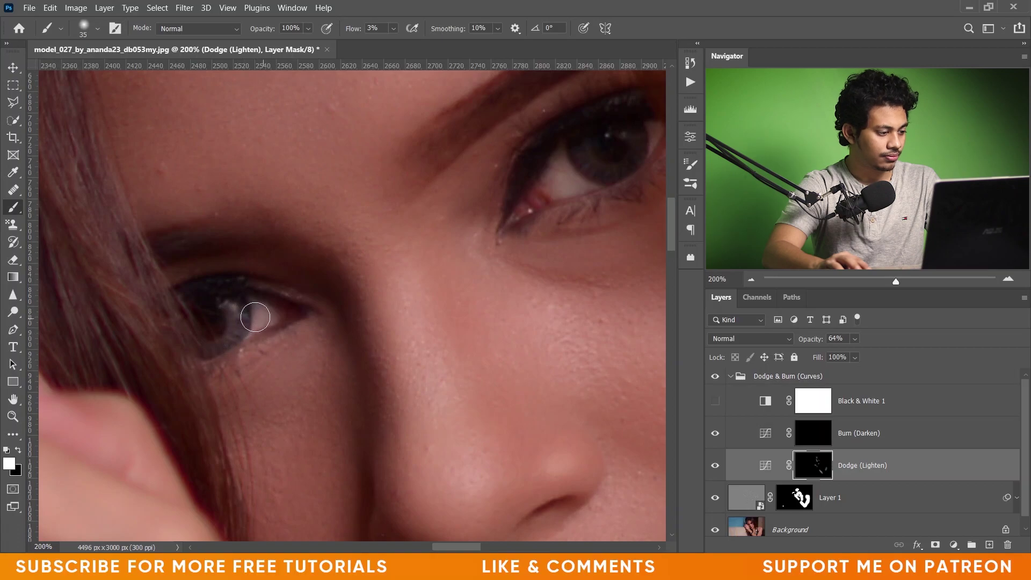
{"action": "left_click_drag", "start_coordinate": [483, 188], "coordinate": [334, 242]}
{"action": "left_click_drag", "start_coordinate": [423, 217], "coordinate": [451, 230]}
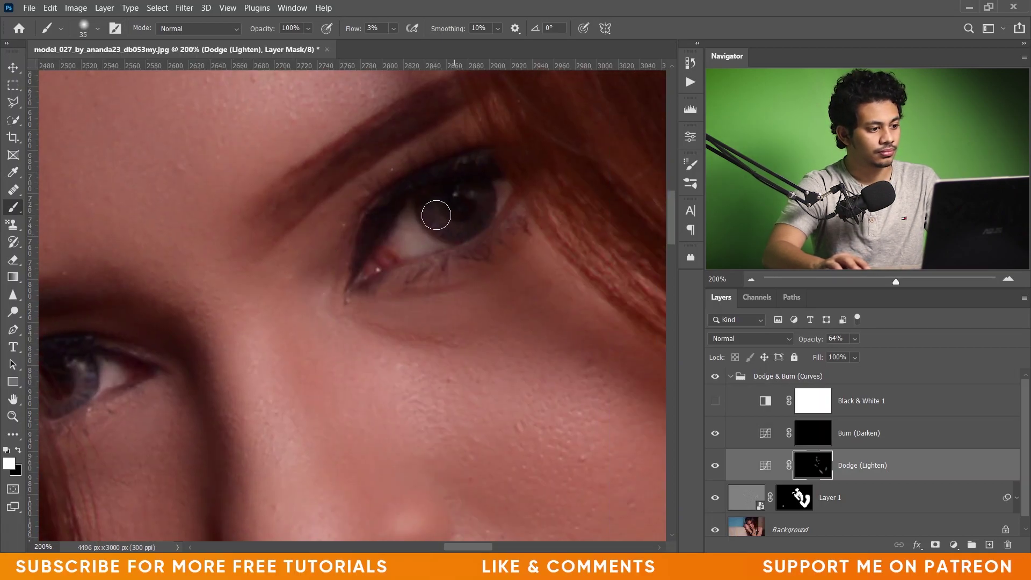
Step: Compare the portrait before and after retouching by toggling the visibility of the Dodge & Burn (Curves) group
{"action": "key", "text": "ctrl+0"}
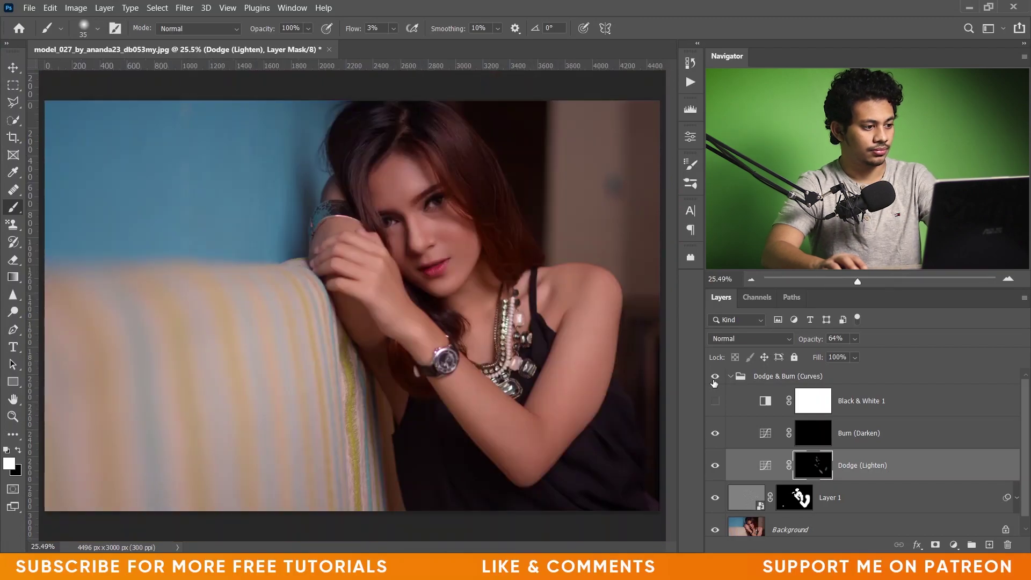
{"action": "key", "text": "ctrl+plus"}
{"action": "left_click_drag", "start_coordinate": [521, 176], "coordinate": [456, 223]}
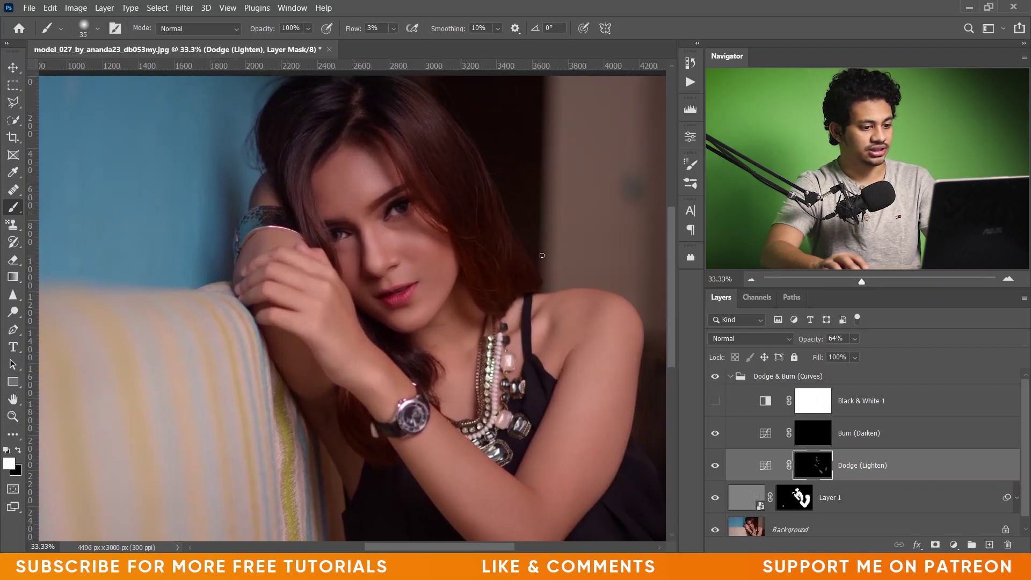
{"action": "left_click", "coordinate": [715, 377]}
{"action": "left_click", "coordinate": [715, 376]}
{"action": "left_click", "coordinate": [711, 377]}
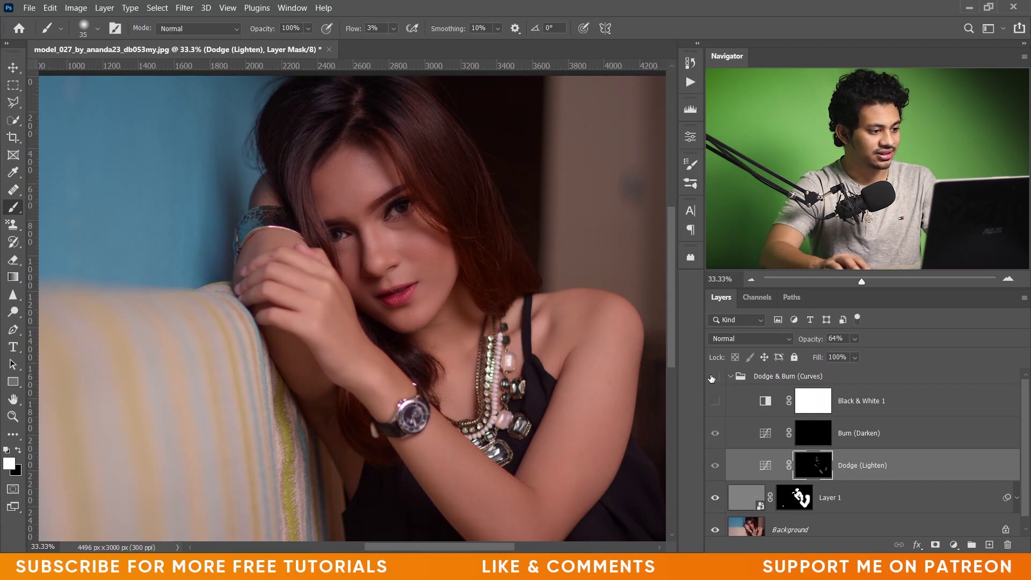
{"action": "left_click", "coordinate": [712, 377]}
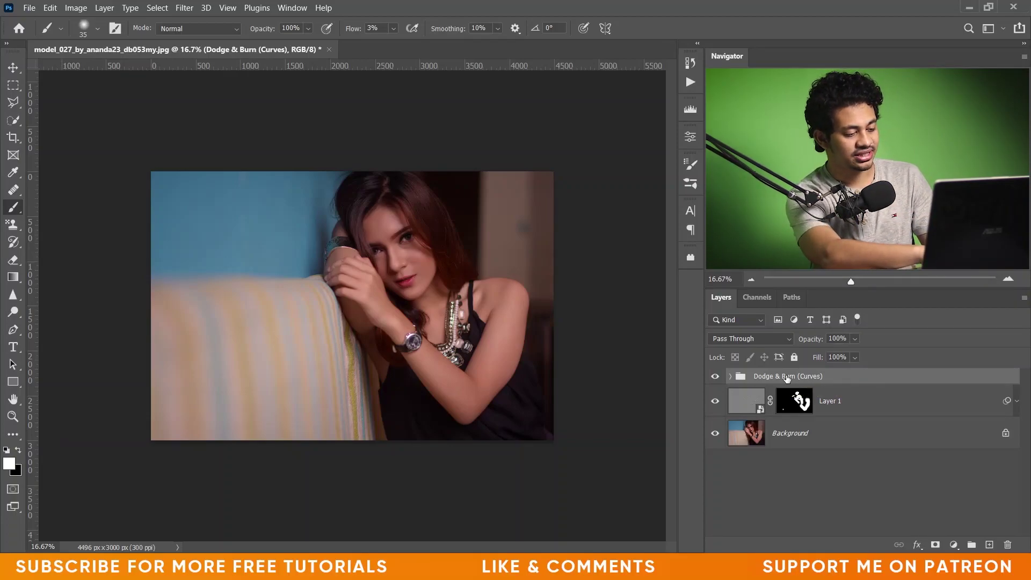
Step: Stamp all visible layers into a new layer above the Dodge & Burn (Curves) group and convert it to a smart object
{"action": "key", "text": "ctrl+shift+alt+e"}
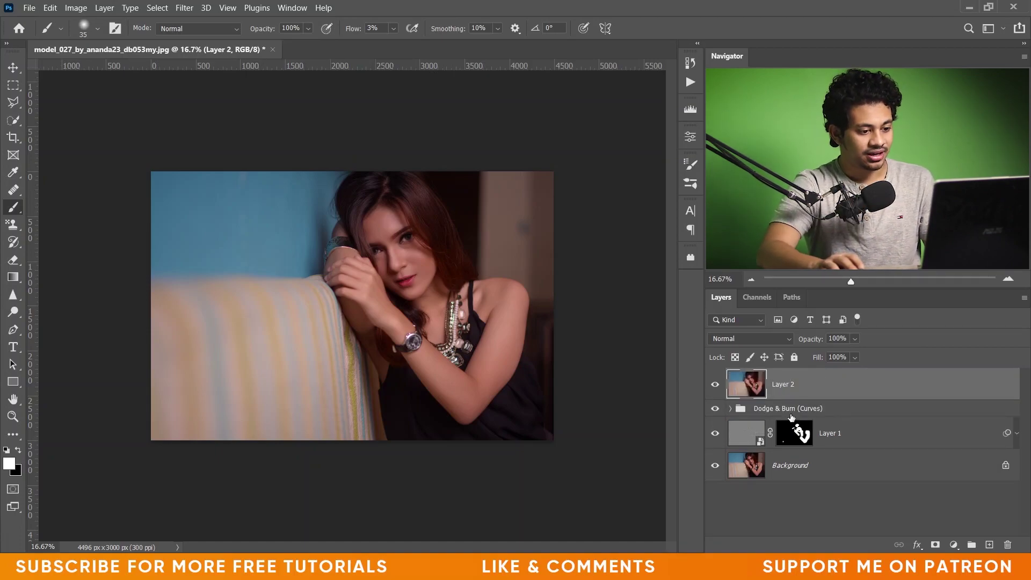
{"action": "right_click", "coordinate": [812, 384]}
{"action": "left_click", "coordinate": [889, 174]}
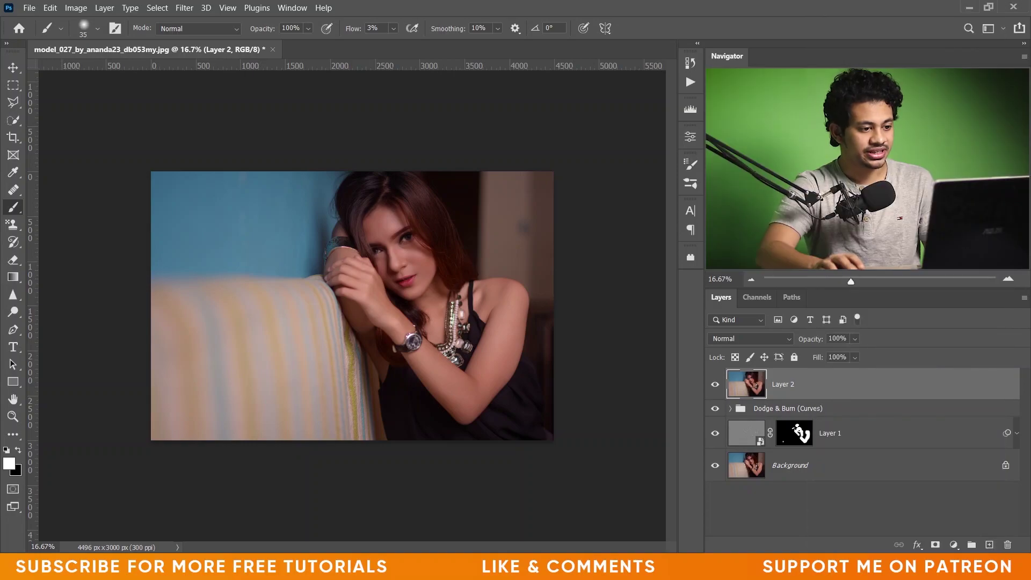
Step: Open the Camera Raw Filter on the stamped layer and set Temperature to +11 and Tint to -10
{"action": "left_click", "coordinate": [183, 8]}
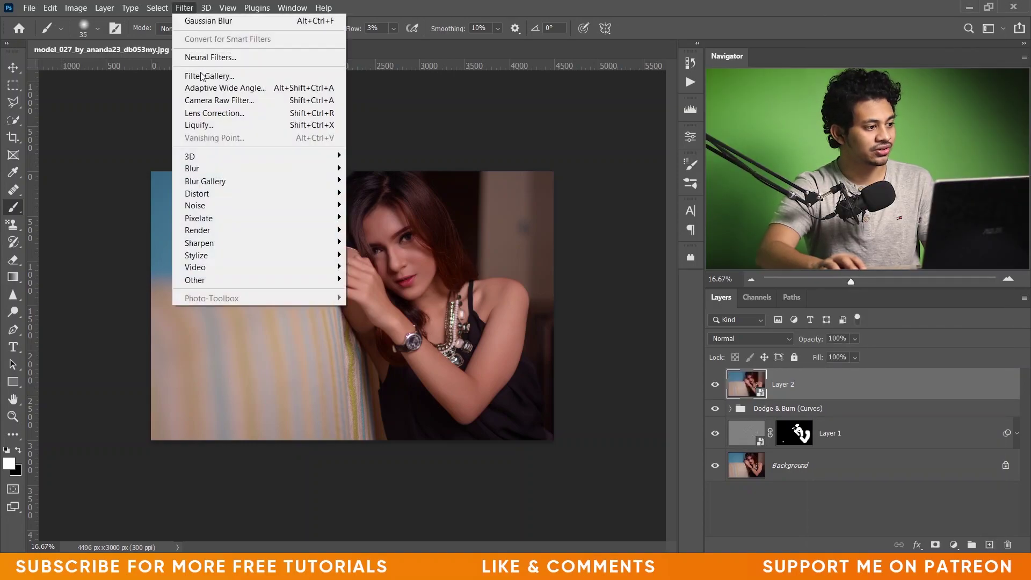
{"action": "left_click", "coordinate": [221, 102]}
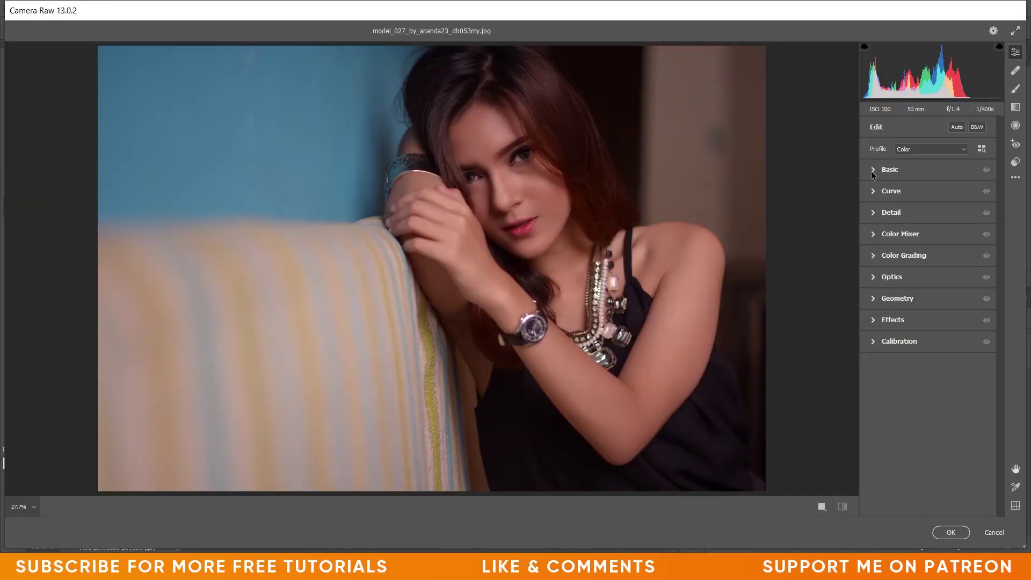
{"action": "left_click", "coordinate": [872, 172]}
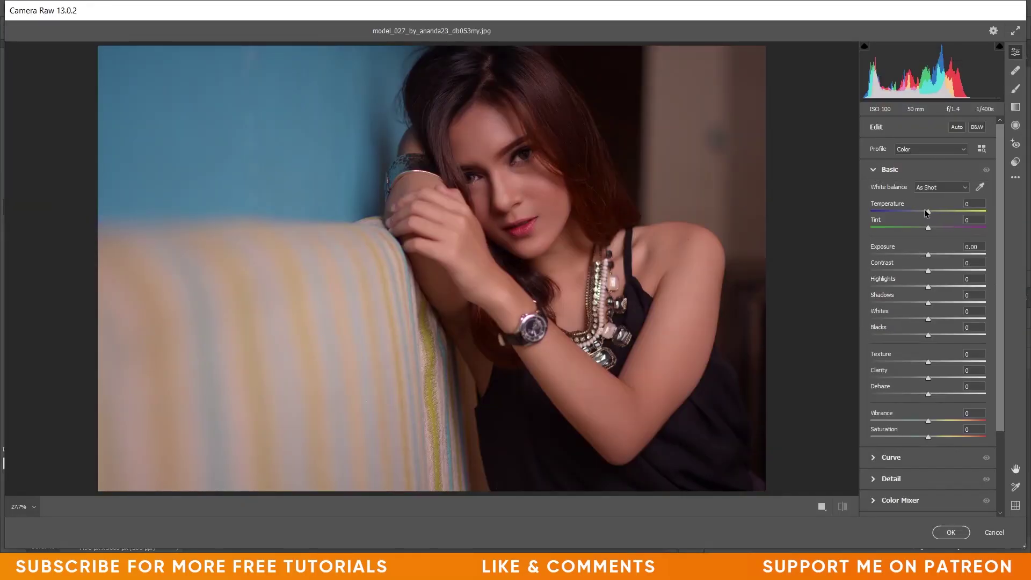
{"action": "left_click_drag", "start_coordinate": [928, 214], "coordinate": [934, 214]}
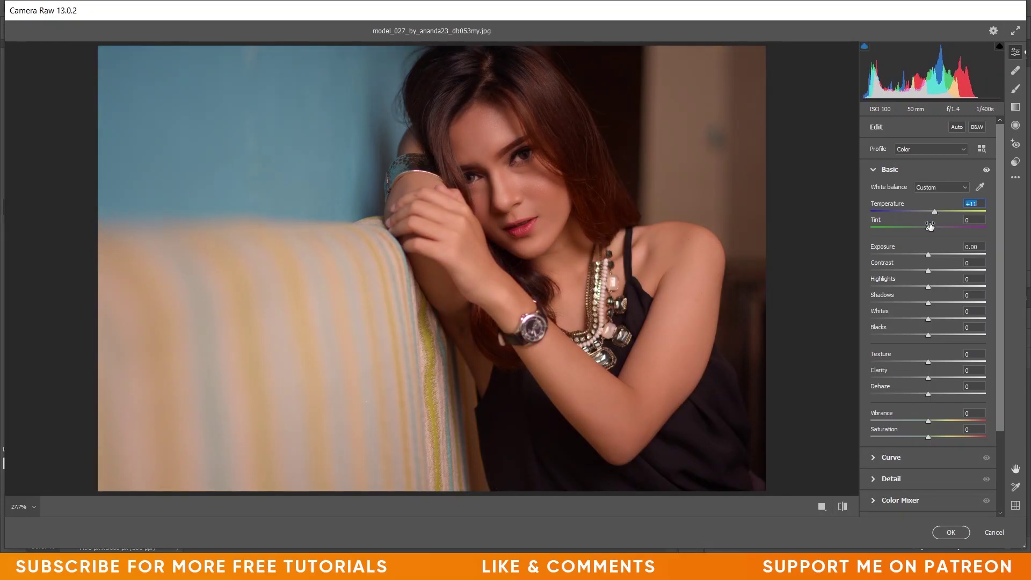
{"action": "left_click_drag", "start_coordinate": [927, 226], "coordinate": [921, 226]}
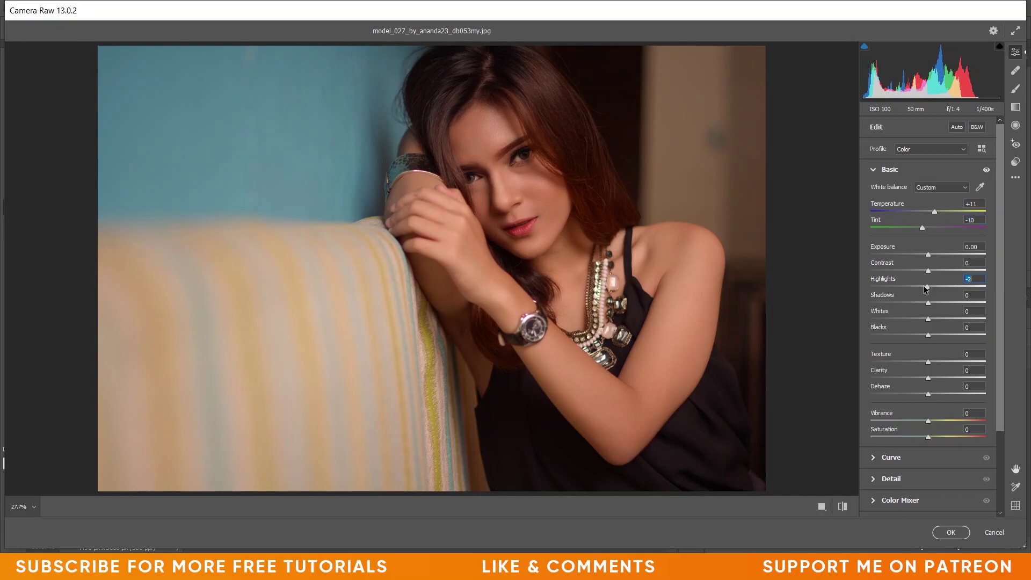
Step: Set Highlights to -10, Shadows to +5, Whites to +4, Blacks to +10 and Texture to +5
{"action": "left_click_drag", "start_coordinate": [926, 289], "coordinate": [922, 285]}
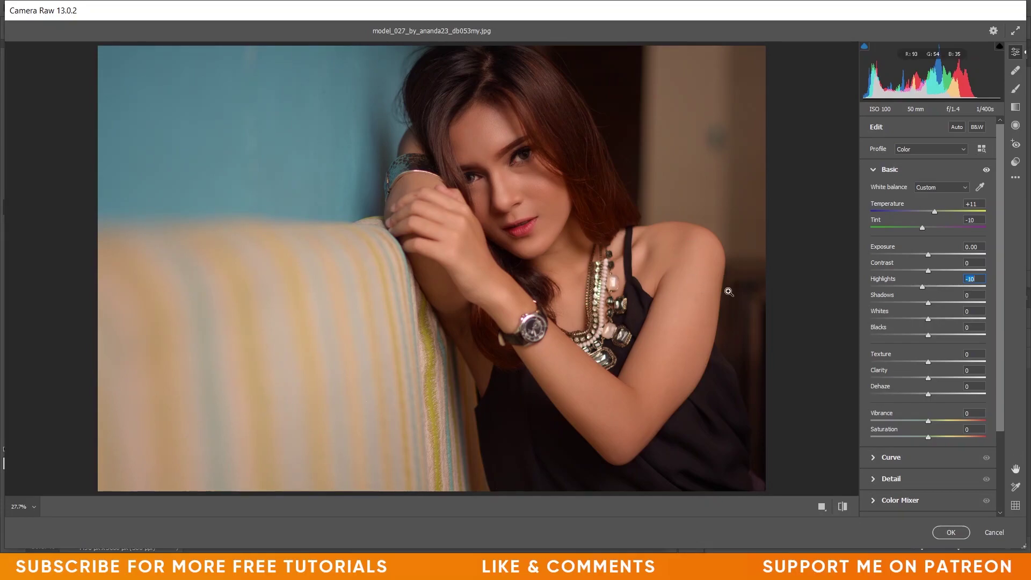
{"action": "left_click", "coordinate": [933, 303]}
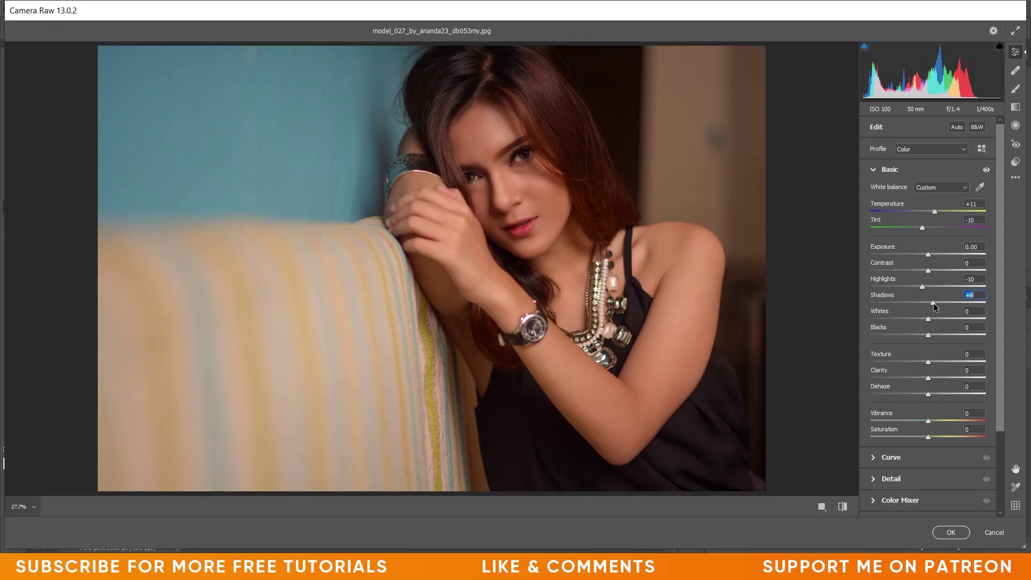
{"action": "key", "text": "Down"}
{"action": "mouse_move", "coordinate": [929, 337]}
{"action": "left_mouse_down"}
{"action": "mouse_move", "coordinate": [959, 340]}
{"action": "mouse_move", "coordinate": [933, 346]}
{"action": "mouse_move", "coordinate": [987, 336]}
{"action": "mouse_move", "coordinate": [934, 346]}
{"action": "left_mouse_up"}
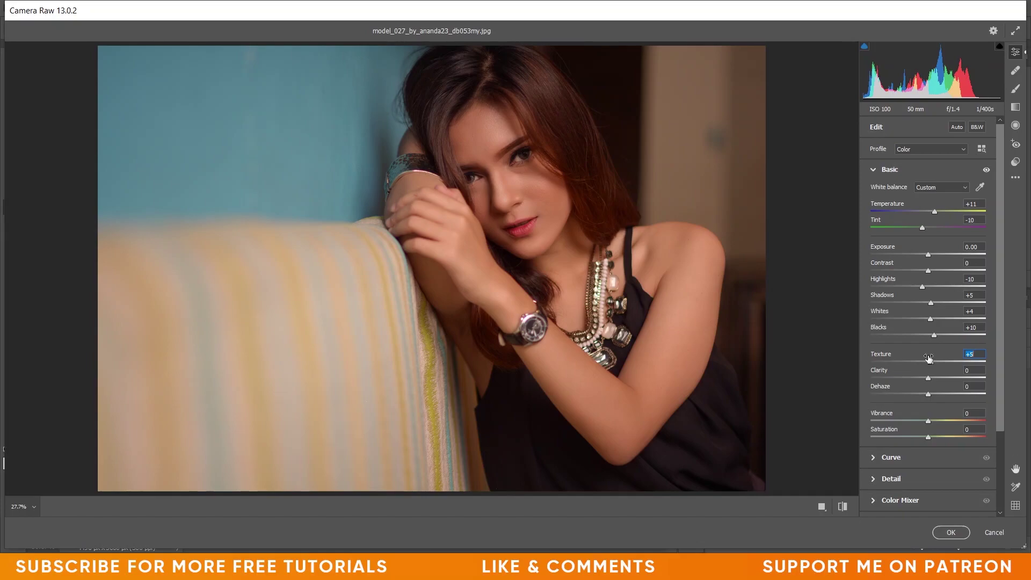
Step: Reduce Vibrance to -6 and finish the Basic adjustments
{"action": "left_click", "coordinate": [930, 421]}
{"action": "key", "text": "Down"}
{"action": "key", "text": "Down"}
{"action": "key", "text": "Down"}
{"action": "key", "text": "Down"}
{"action": "key", "text": "Down"}
{"action": "key", "text": "Down"}
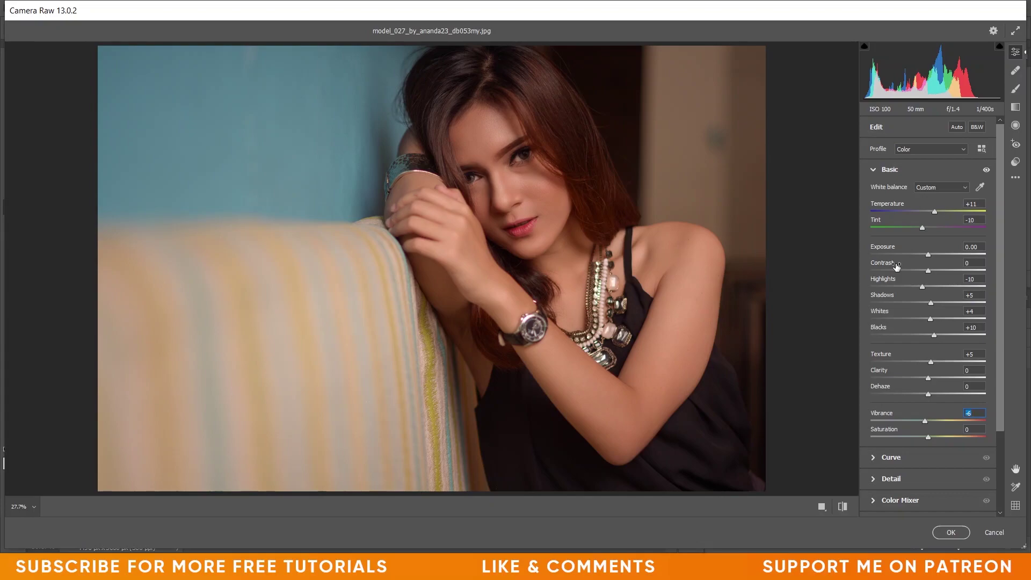
{"action": "left_click", "coordinate": [875, 170]}
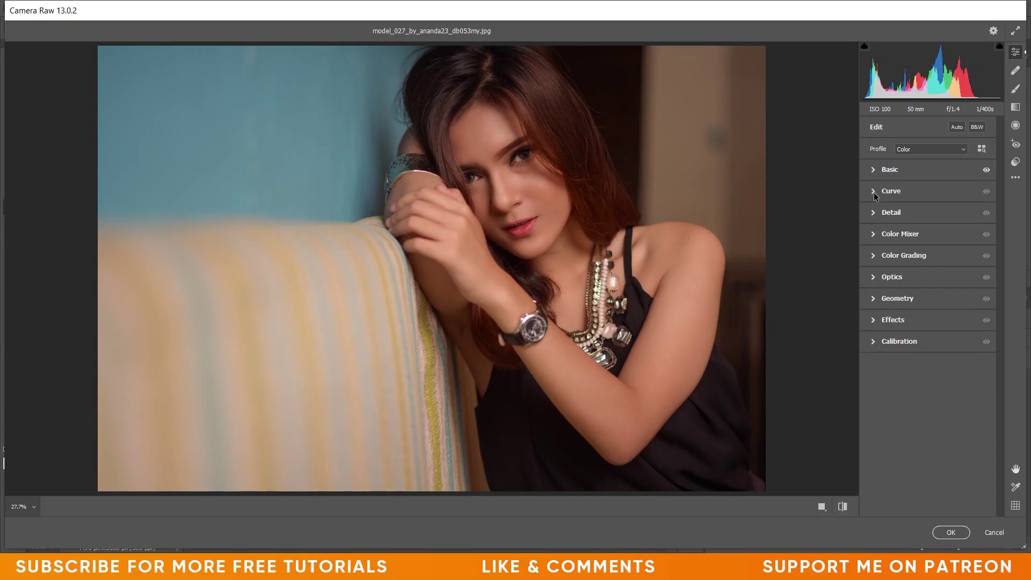
Step: Raise the point curve's black point to output 26 and add points at input 31, output 37 and input 103, output 107
{"action": "left_click", "coordinate": [874, 193]}
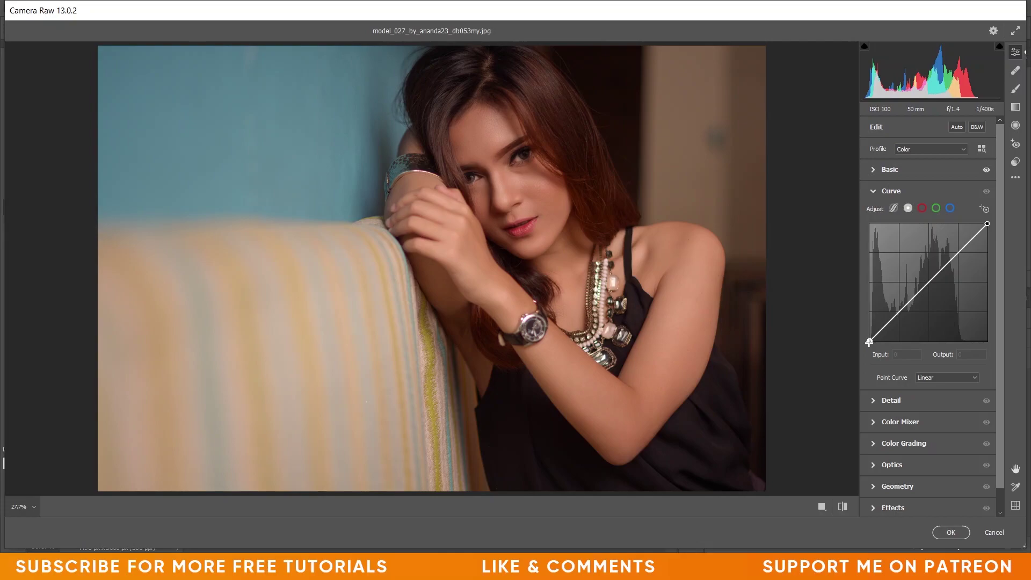
{"action": "left_click_drag", "start_coordinate": [869, 341], "coordinate": [870, 329]}
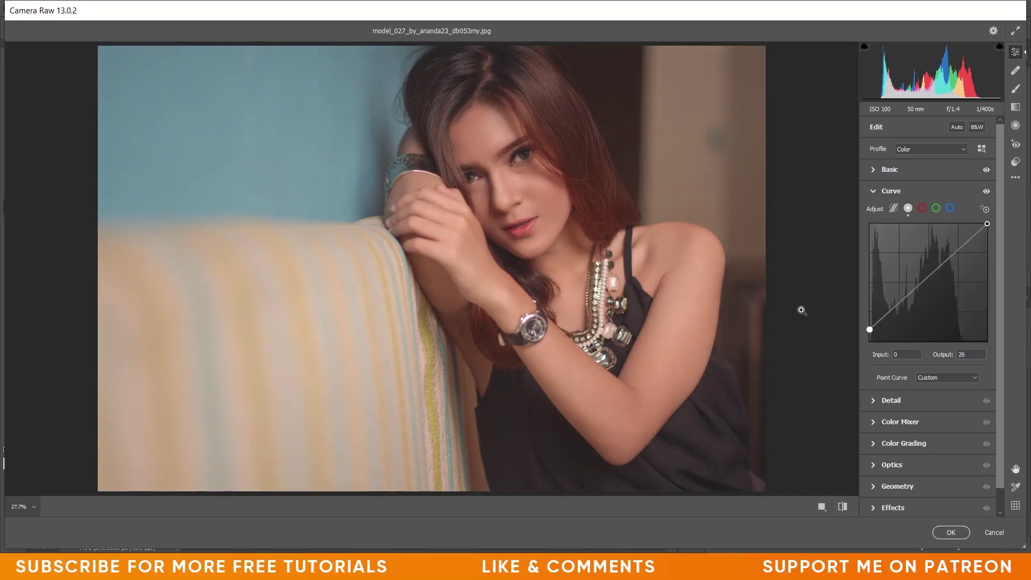
{"action": "left_click_drag", "start_coordinate": [893, 311], "coordinate": [883, 321]}
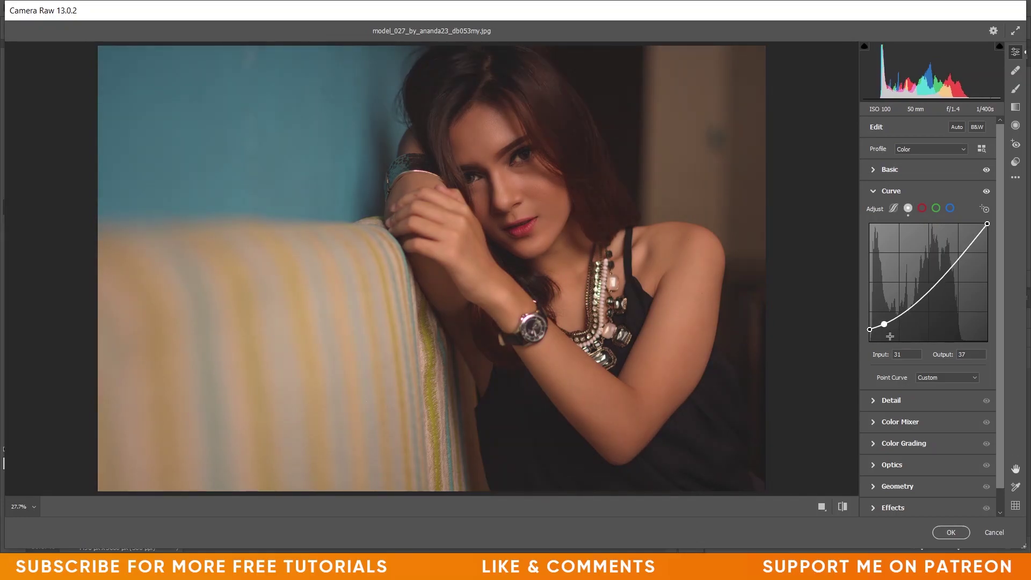
{"action": "left_click_drag", "start_coordinate": [922, 291], "coordinate": [917, 293]}
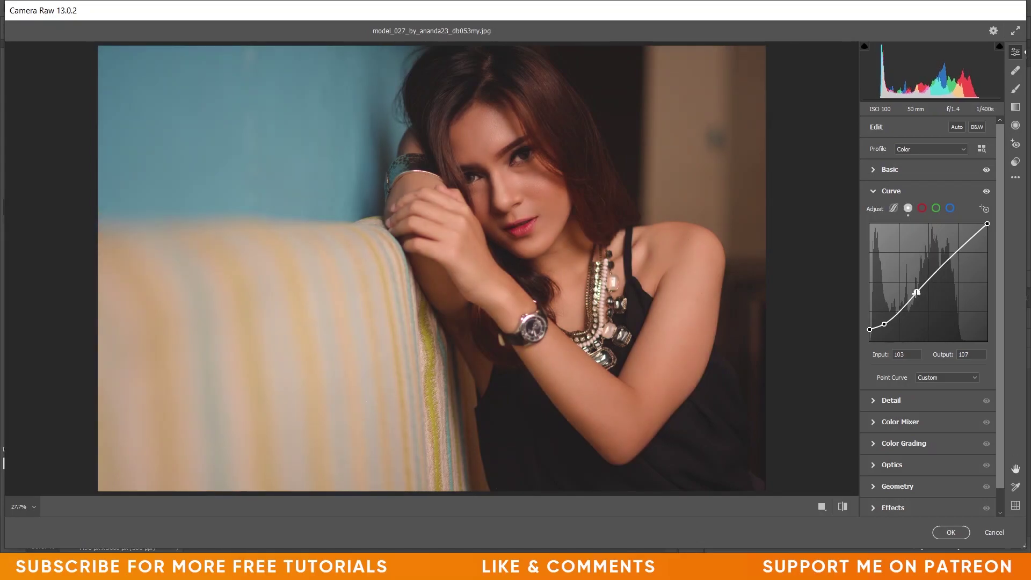
Step: Add a highlight point at input 196, output 183, lower the curve's white point slightly, and compare the image without and with the curve
{"action": "left_click", "coordinate": [948, 259]}
{"action": "left_click_drag", "start_coordinate": [948, 259], "coordinate": [980, 305]}
{"action": "key", "text": "Down"}
{"action": "key", "text": "Down"}
{"action": "key", "text": "Down"}
{"action": "key", "text": "Down"}
{"action": "key", "text": "Down"}
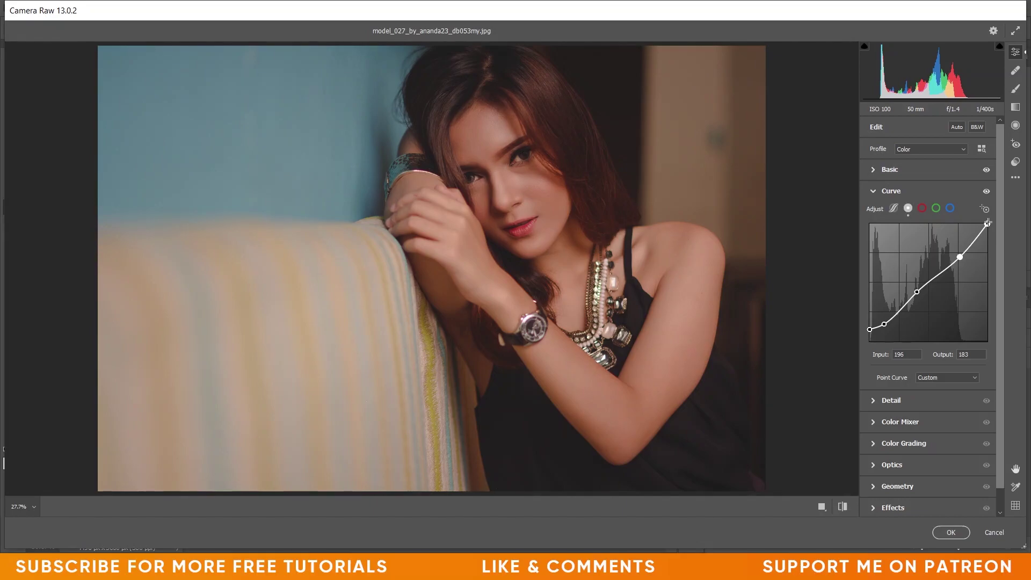
{"action": "left_click_drag", "start_coordinate": [987, 222], "coordinate": [987, 230]}
{"action": "left_click", "coordinate": [987, 191]}
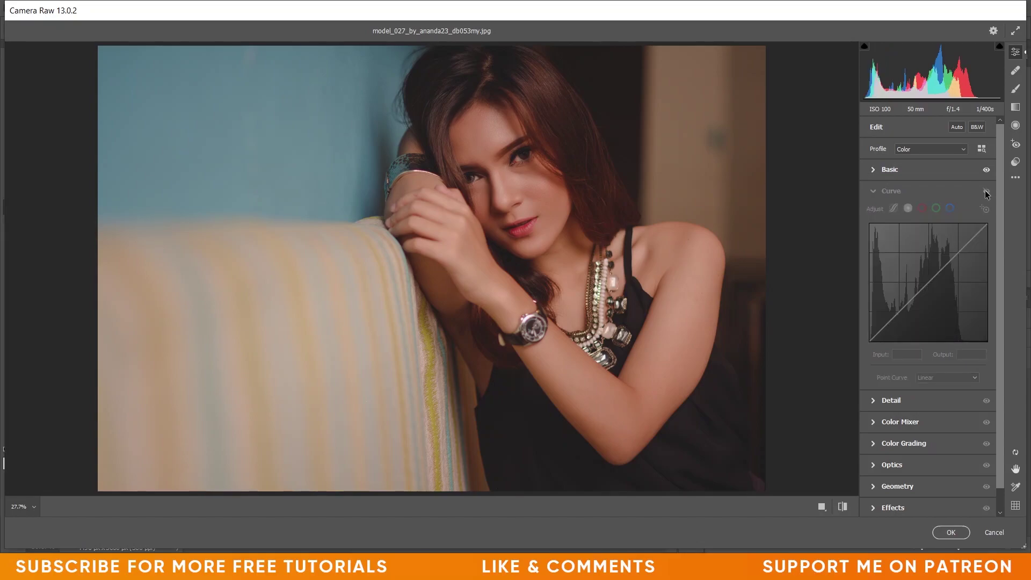
{"action": "left_click", "coordinate": [987, 191]}
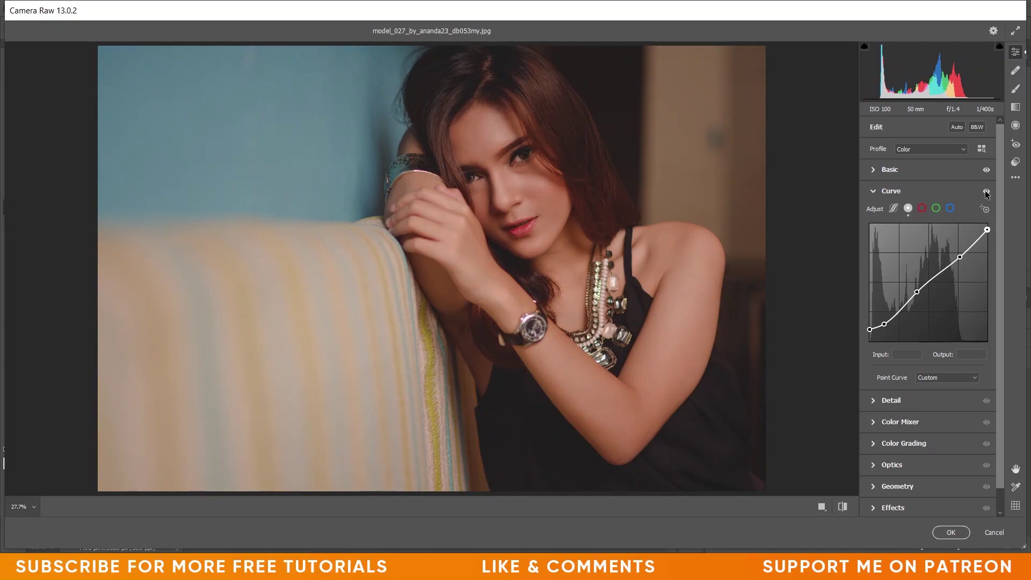
Step: Compare the portrait once more without and with the tone curve adjustment
{"action": "left_click", "coordinate": [987, 192]}
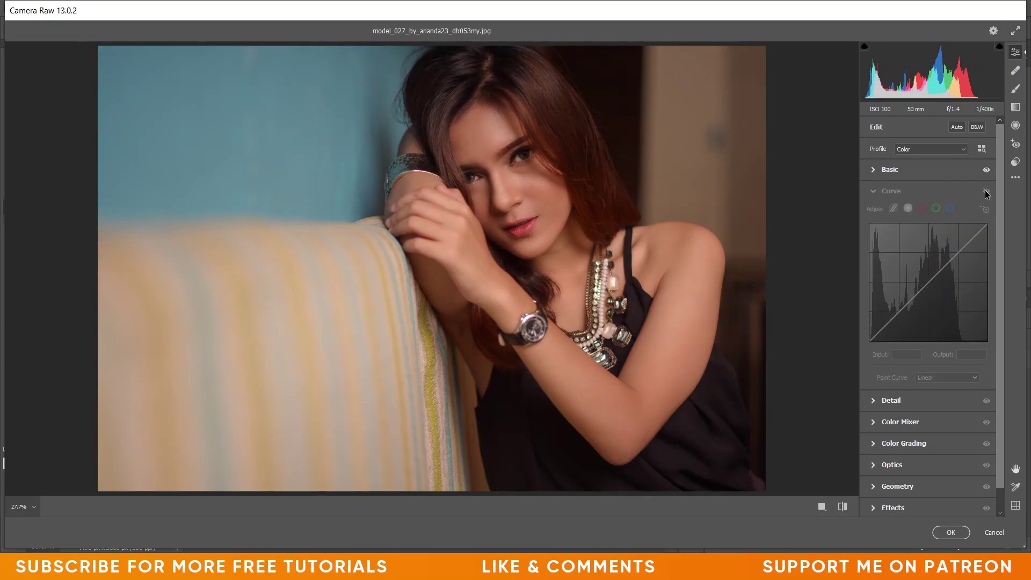
{"action": "left_click", "coordinate": [987, 192]}
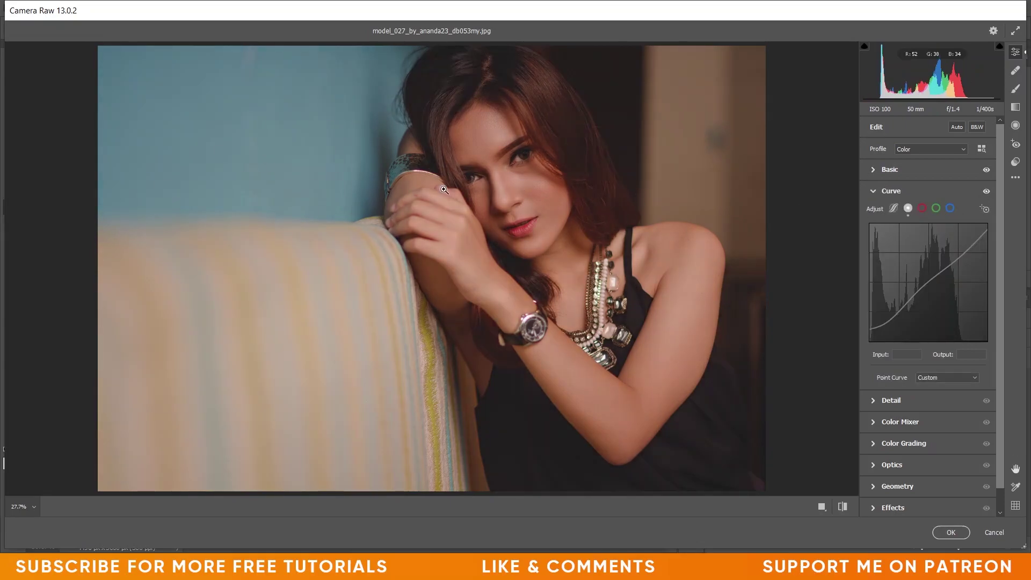
Step: Set the Detail adjustments to Sharpening 89, Radius 2.0 and Detail 62
{"action": "scroll", "coordinate": [880, 379], "scroll_direction": "down", "scroll_amount": 1}
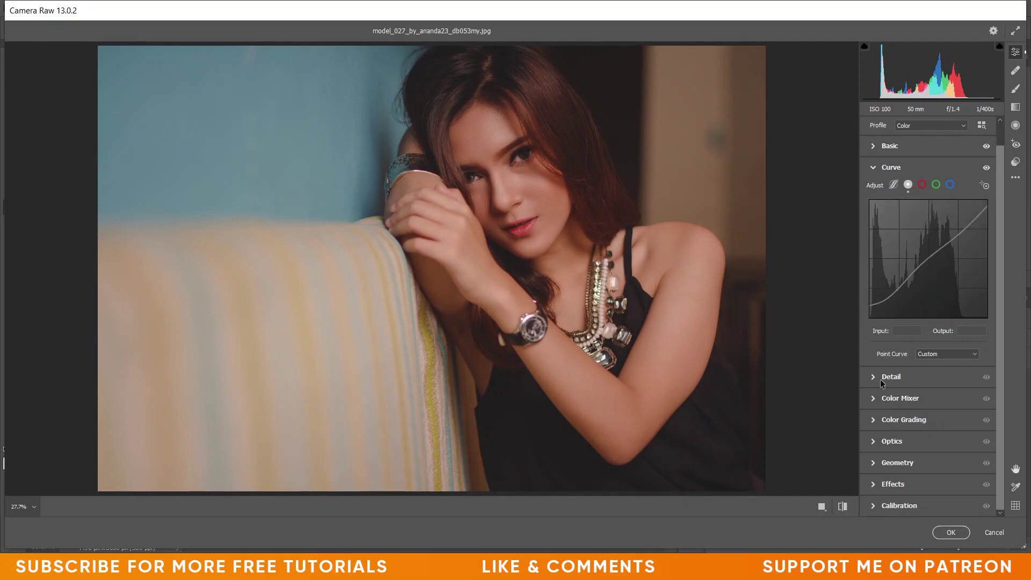
{"action": "left_click", "coordinate": [872, 378]}
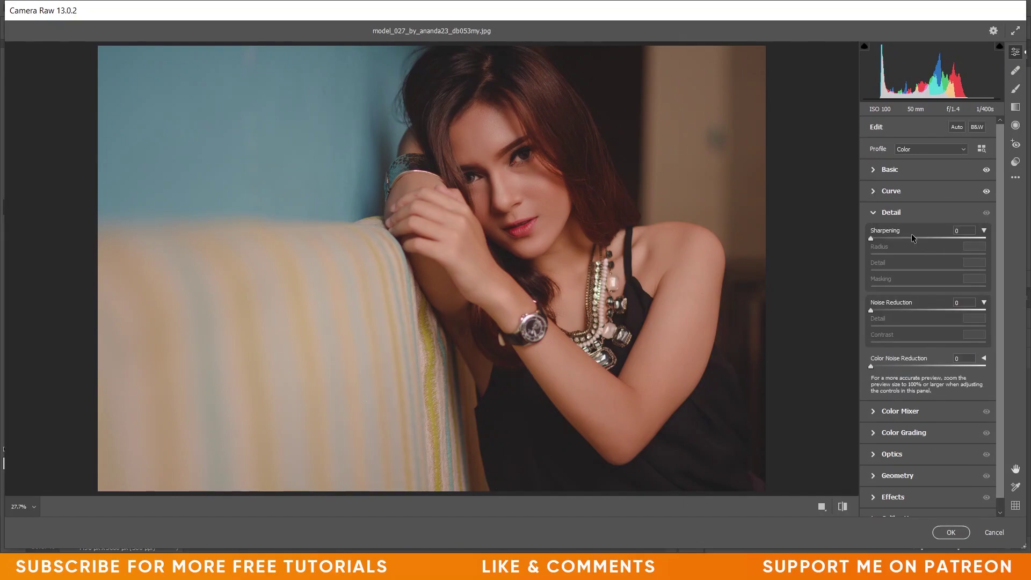
{"action": "left_click_drag", "start_coordinate": [912, 237], "coordinate": [942, 240]}
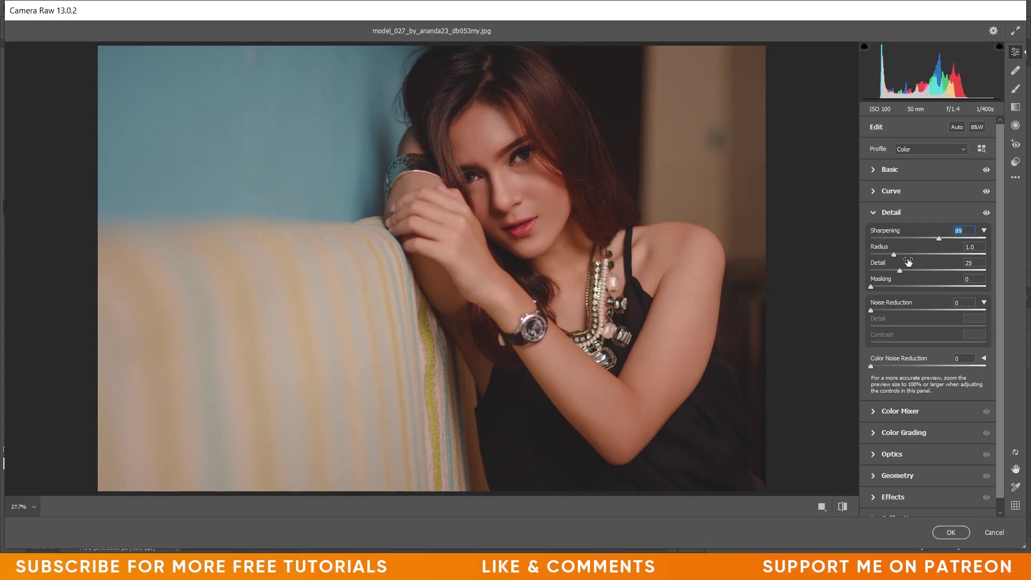
{"action": "left_click_drag", "start_coordinate": [897, 256], "coordinate": [941, 251]}
{"action": "left_click_drag", "start_coordinate": [903, 270], "coordinate": [942, 271]}
Step: Set Color Noise Reduction to 60 and check the result close up on the face
{"action": "left_click_drag", "start_coordinate": [902, 368], "coordinate": [960, 368]}
{"action": "left_click_drag", "start_coordinate": [960, 368], "coordinate": [952, 367]}
{"action": "key", "text": "Down"}
{"action": "key", "text": "Down"}
{"action": "type", "text": "60"}
{"action": "left_click_drag", "start_coordinate": [520, 184], "coordinate": [603, 239]}
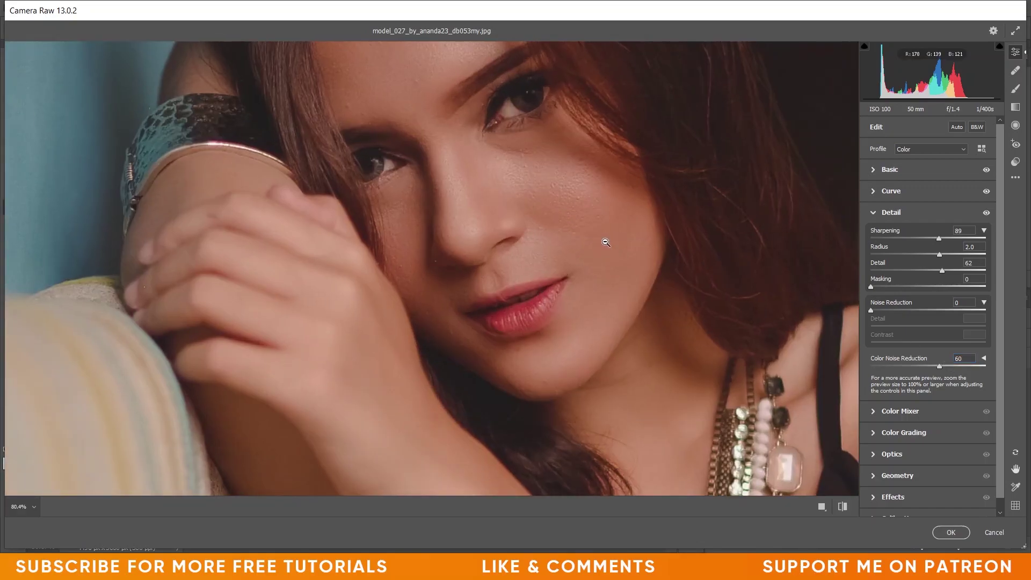
{"action": "key", "text": "ctrl+0"}
Step: In the Color Mixer, set the hue of Reds to +23, Oranges to -22, Yellows to -46 and Greens to +100
{"action": "scroll", "coordinate": [946, 375], "scroll_direction": "down", "scroll_amount": 1}
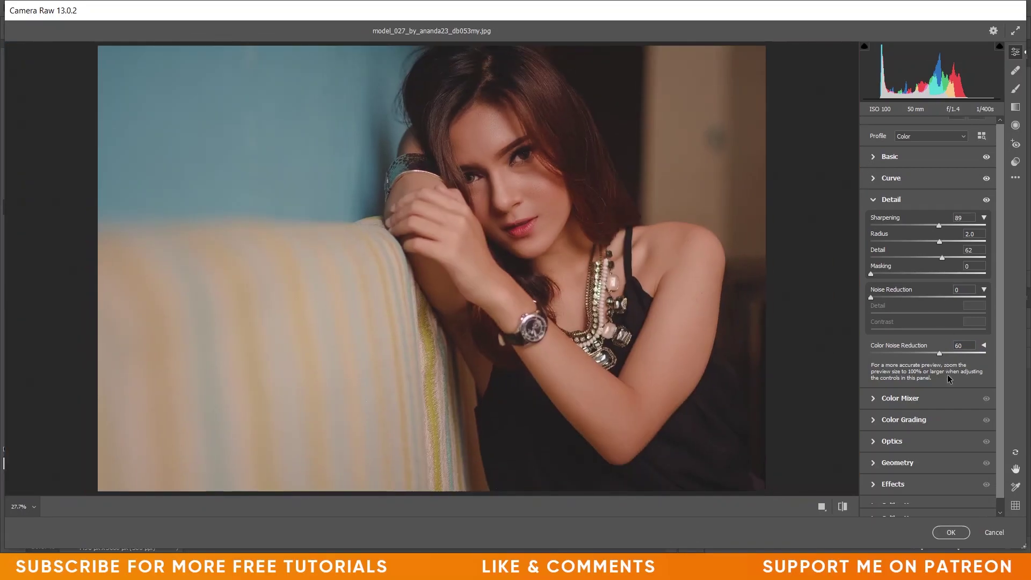
{"action": "left_click", "coordinate": [872, 399]}
{"action": "left_click", "coordinate": [874, 266]}
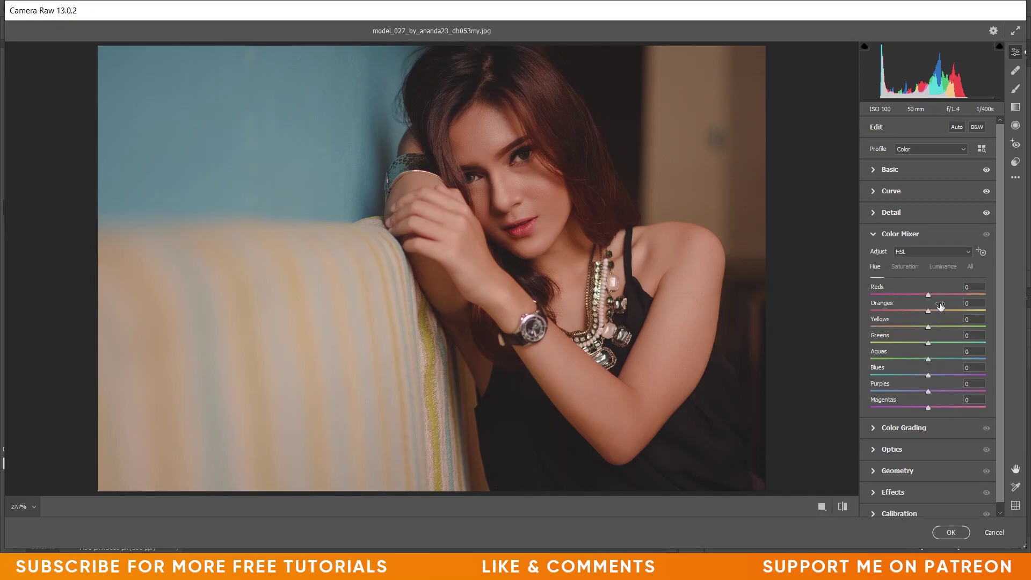
{"action": "mouse_move", "coordinate": [928, 294]}
{"action": "left_mouse_down"}
{"action": "mouse_move", "coordinate": [986, 295]}
{"action": "mouse_move", "coordinate": [798, 296]}
{"action": "mouse_move", "coordinate": [1023, 292]}
{"action": "mouse_move", "coordinate": [852, 296]}
{"action": "mouse_move", "coordinate": [1000, 301]}
{"action": "mouse_move", "coordinate": [938, 301]}
{"action": "left_mouse_up"}
{"action": "left_click_drag", "start_coordinate": [940, 296], "coordinate": [919, 312]}
{"action": "key", "text": "Down"}
{"action": "key", "text": "Down"}
{"action": "key", "text": "Down"}
{"action": "left_click_drag", "start_coordinate": [929, 326], "coordinate": [903, 329]}
{"action": "left_click_drag", "start_coordinate": [928, 344], "coordinate": [949, 348]}
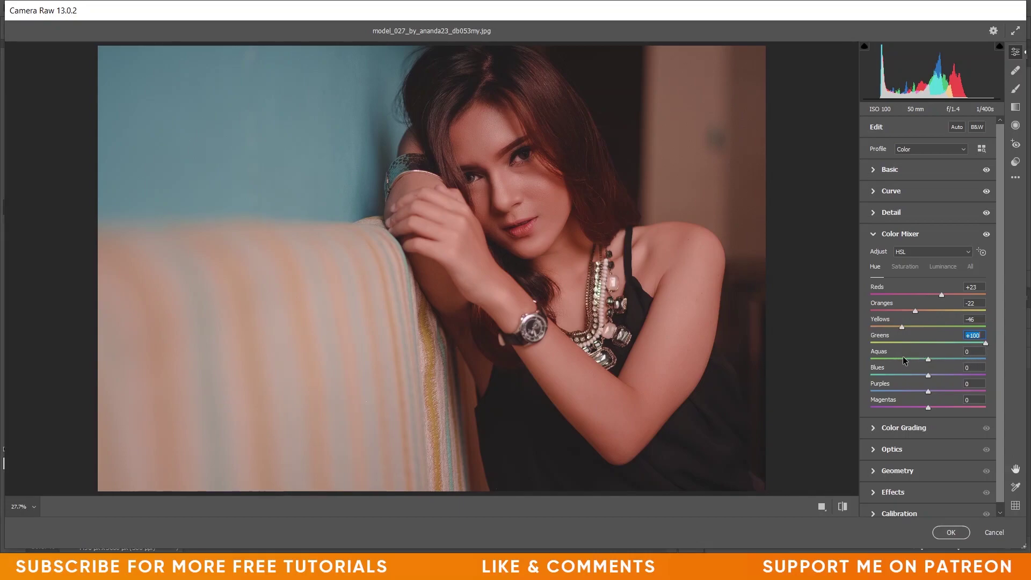
Step: Set the hue of Aquas to +64, Blues to -60 and Purples to -100, and lower the Magentas hue
{"action": "left_click_drag", "start_coordinate": [921, 357], "coordinate": [951, 363]}
{"action": "left_click_drag", "start_coordinate": [966, 357], "coordinate": [965, 359]}
{"action": "left_click_drag", "start_coordinate": [906, 373], "coordinate": [892, 376]}
{"action": "left_click_drag", "start_coordinate": [895, 374], "coordinate": [891, 377]}
{"action": "left_click", "coordinate": [929, 390]}
{"action": "left_click_drag", "start_coordinate": [929, 391], "coordinate": [696, 398]}
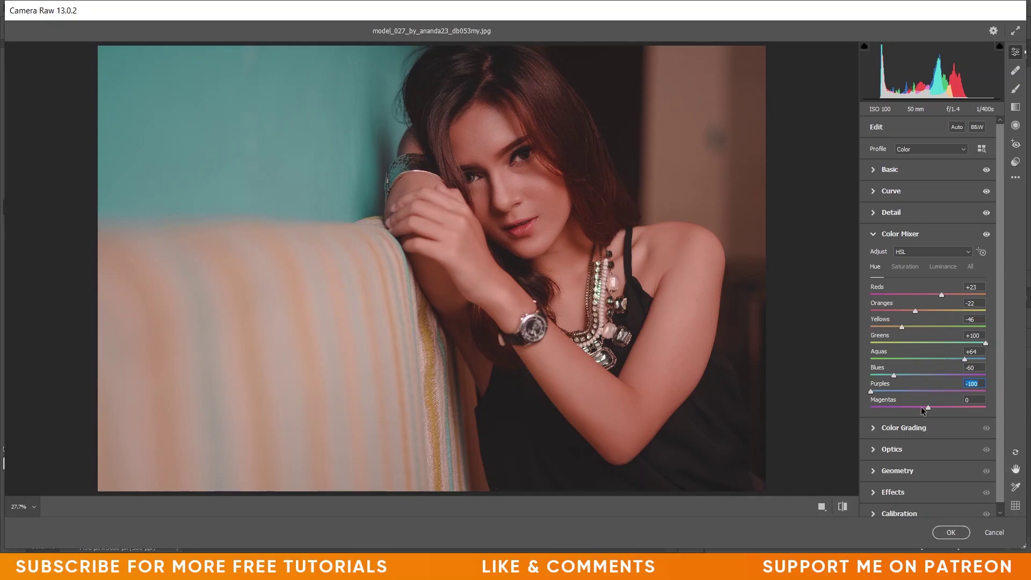
{"action": "left_click_drag", "start_coordinate": [923, 408], "coordinate": [828, 405]}
Step: Set the saturation of Reds to +53, Oranges to -12 and Yellows to about -75
{"action": "left_click", "coordinate": [903, 268]}
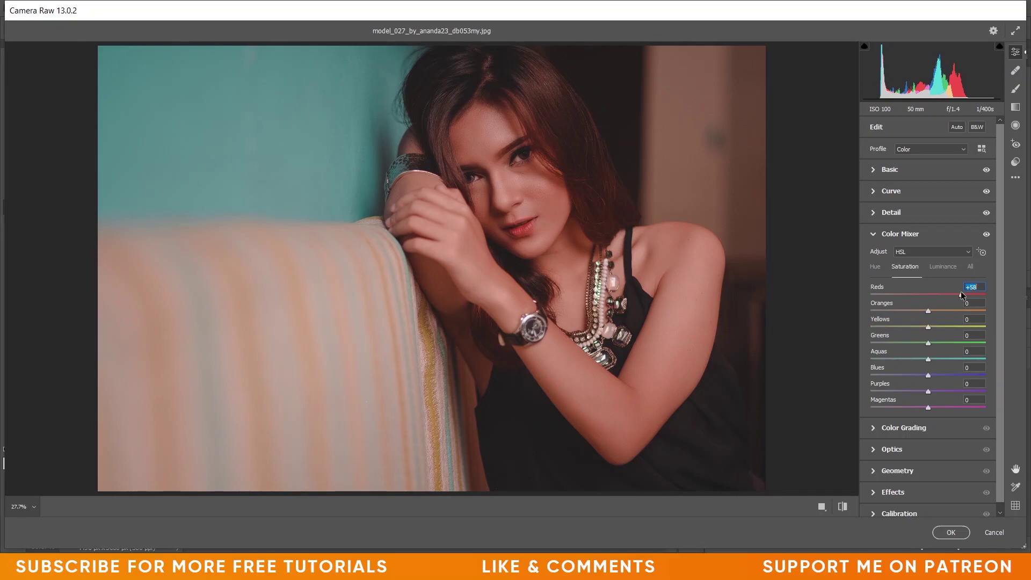
{"action": "key", "text": "Up"}
{"action": "key", "text": "Up"}
{"action": "key", "text": "Up"}
{"action": "left_click_drag", "start_coordinate": [928, 311], "coordinate": [920, 310]}
{"action": "left_click_drag", "start_coordinate": [928, 327], "coordinate": [886, 328]}
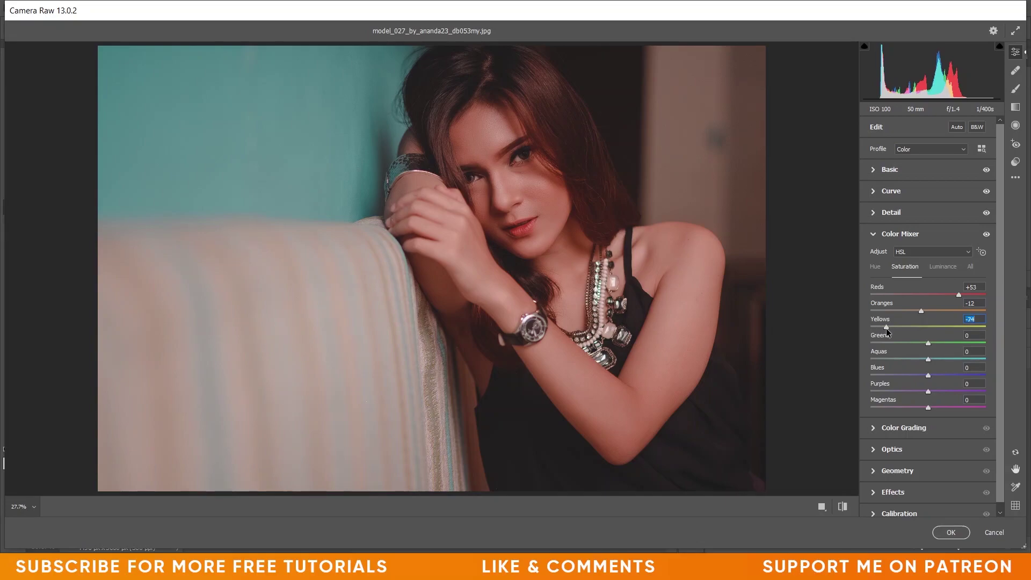
{"action": "key", "text": "Down"}
Step: Lower the saturation of Greens strongly and raise the saturation of Blues
{"action": "left_click_drag", "start_coordinate": [913, 343], "coordinate": [817, 338]}
{"action": "left_click", "coordinate": [928, 359]}
{"action": "mouse_move", "coordinate": [929, 377]}
{"action": "left_mouse_down"}
{"action": "mouse_move", "coordinate": [978, 377]}
{"action": "mouse_move", "coordinate": [916, 377]}
{"action": "mouse_move", "coordinate": [944, 377]}
{"action": "left_mouse_up"}
{"action": "left_click_drag", "start_coordinate": [950, 375], "coordinate": [954, 375]}
{"action": "key", "text": "Down"}
Step: Brighten the skin and sofa tones by setting the luminance of Reds to +39, Oranges to +48 and Yellows to +65
{"action": "left_click", "coordinate": [944, 267]}
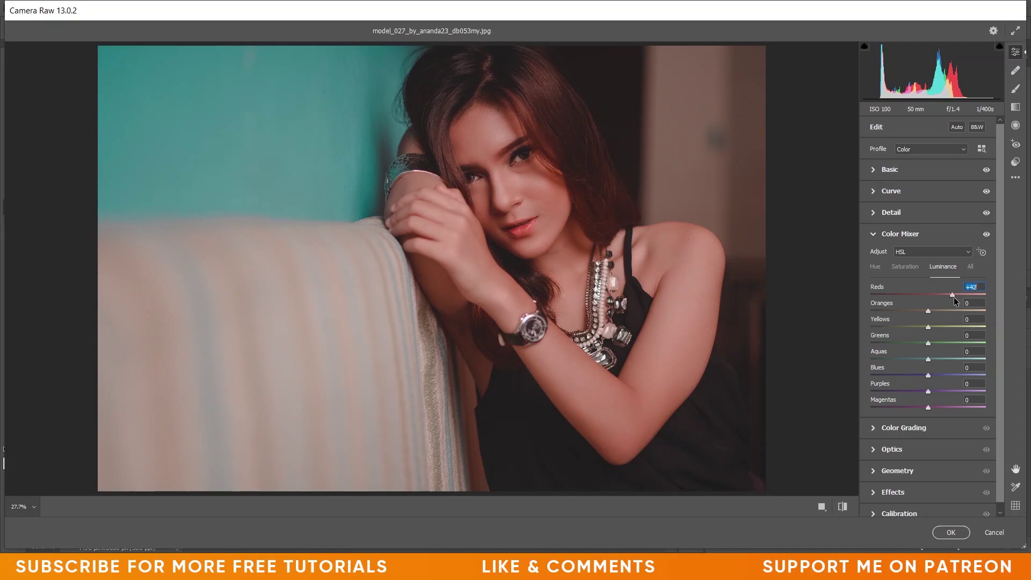
{"action": "left_click_drag", "start_coordinate": [954, 297], "coordinate": [952, 297]}
{"action": "left_click_drag", "start_coordinate": [939, 311], "coordinate": [955, 311]}
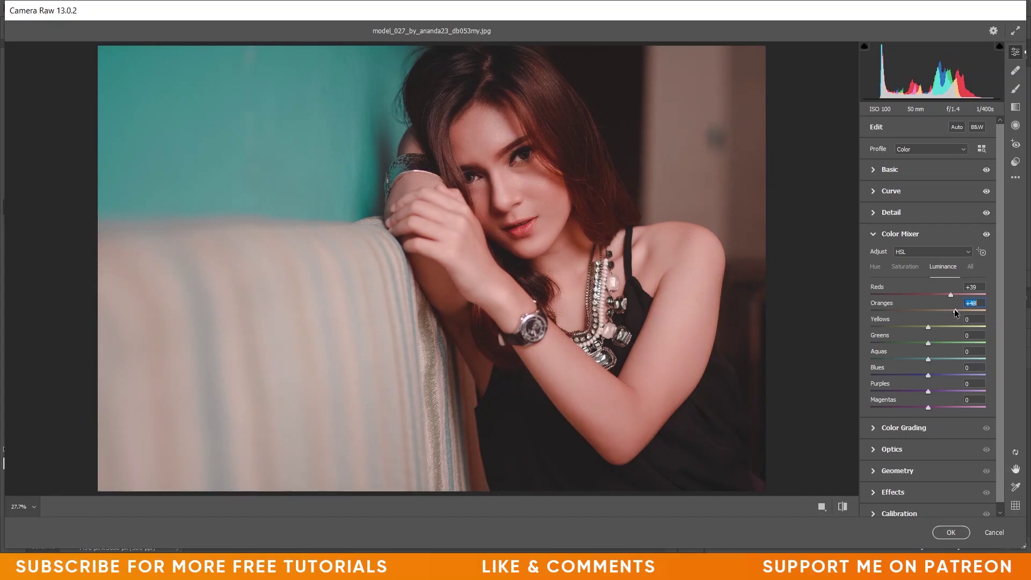
{"action": "left_click_drag", "start_coordinate": [928, 327], "coordinate": [952, 325]}
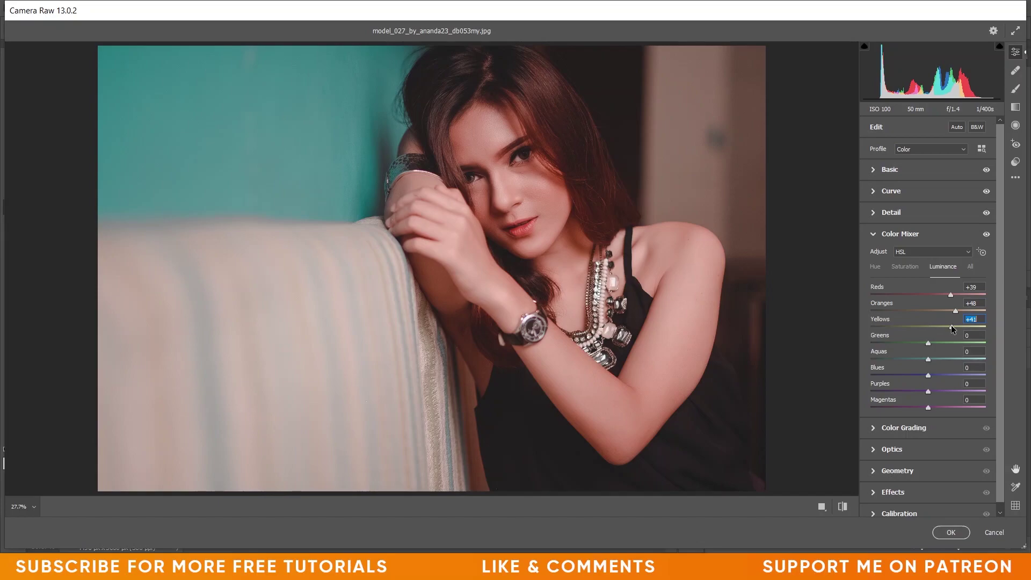
{"action": "left_click_drag", "start_coordinate": [951, 324], "coordinate": [967, 325]}
Step: Darken the wall by setting the luminance of Aquas to -15 and Blues to -26, and finish the Color Mixer adjustments
{"action": "left_click", "coordinate": [920, 358]}
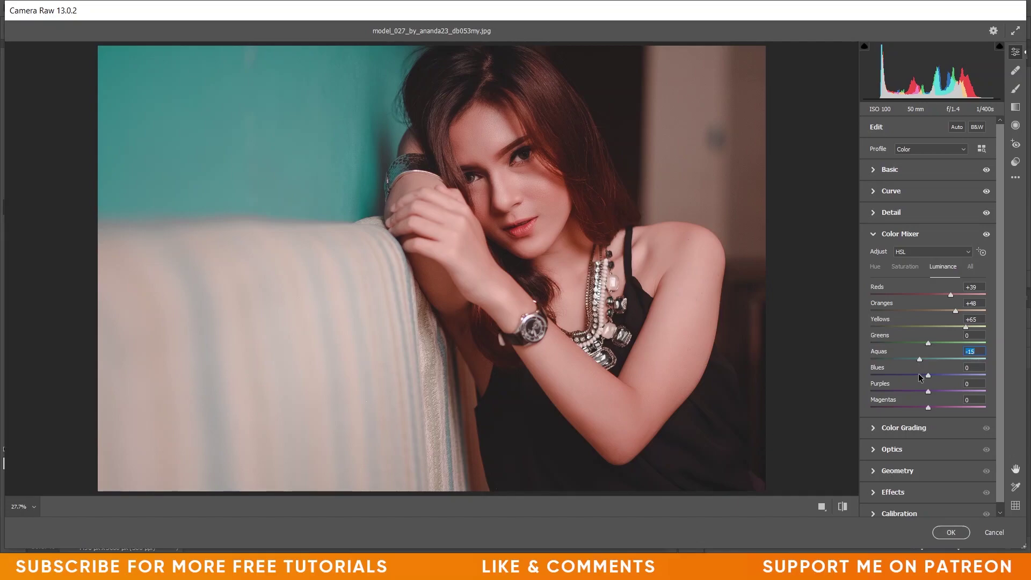
{"action": "left_click", "coordinate": [917, 374]}
{"action": "left_click_drag", "start_coordinate": [918, 374], "coordinate": [912, 374]}
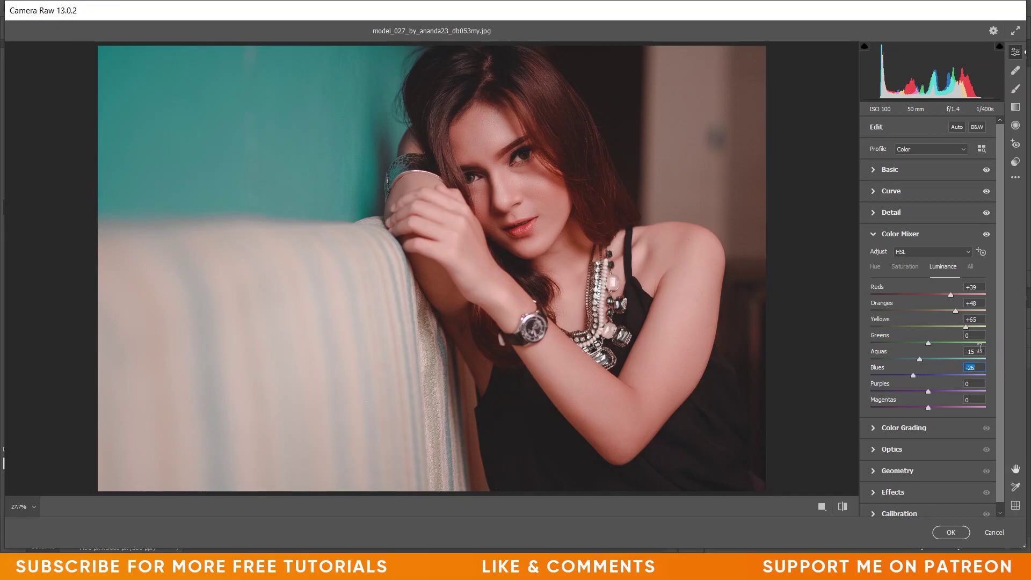
{"action": "left_click", "coordinate": [900, 234]}
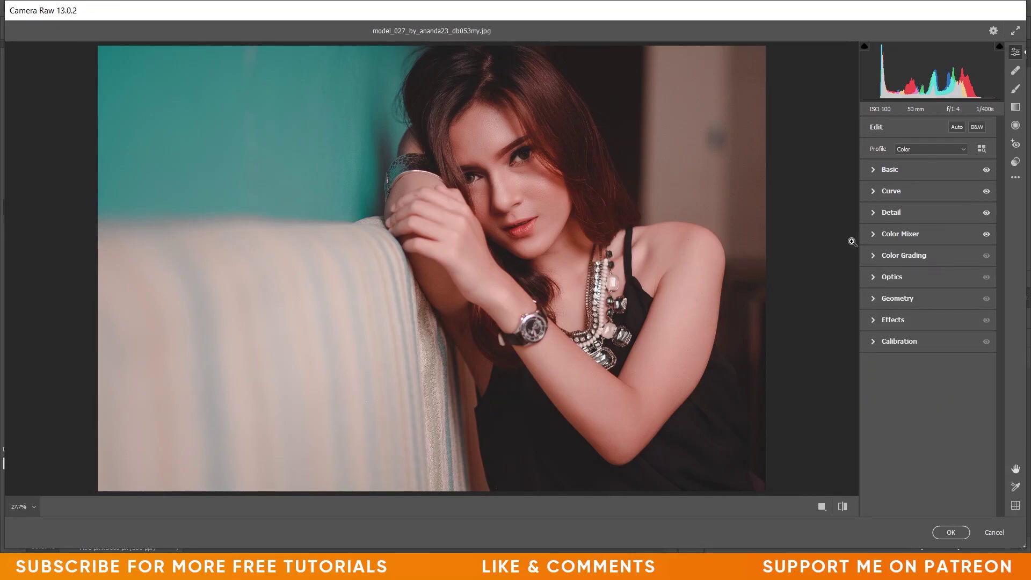